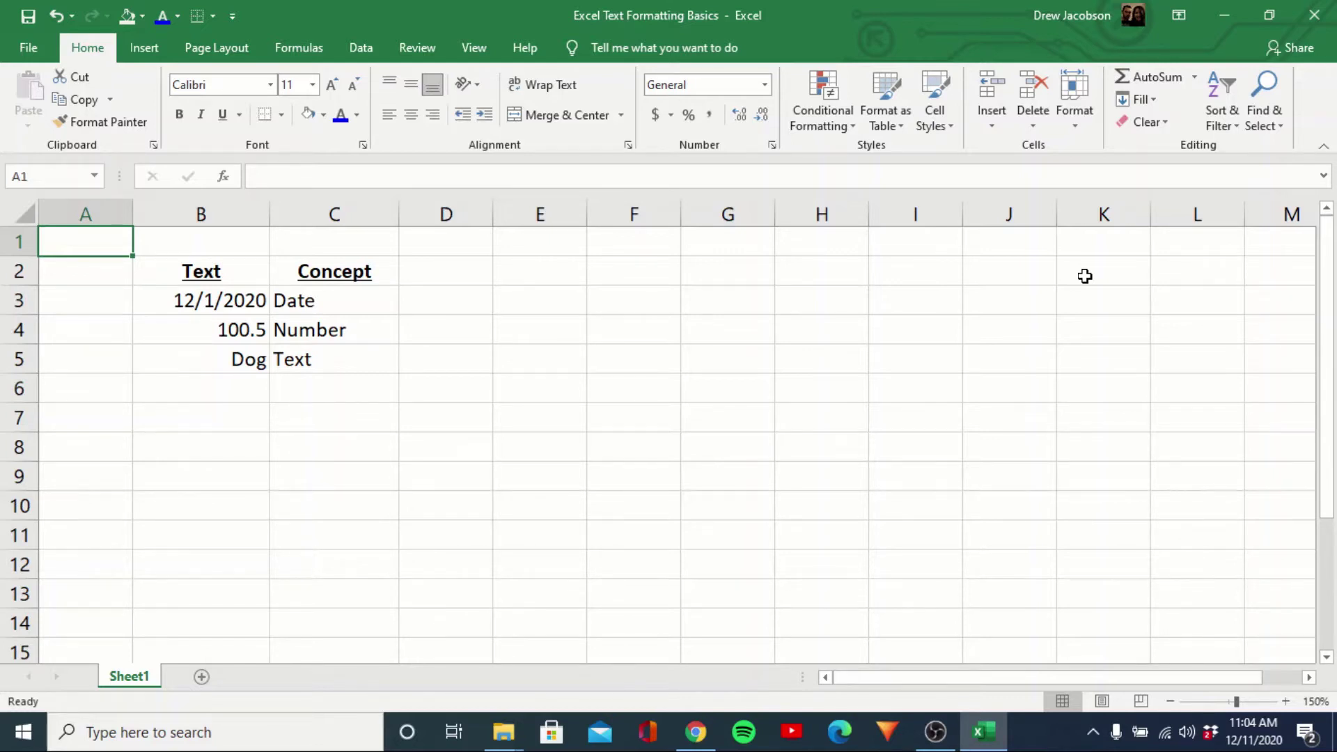
# Review the number formats available for the date in B3 and open its full cell format settings
pyautogui.press('Right')
pyautogui.press('Down')
pyautogui.press('Down')
pyautogui.press('Right')
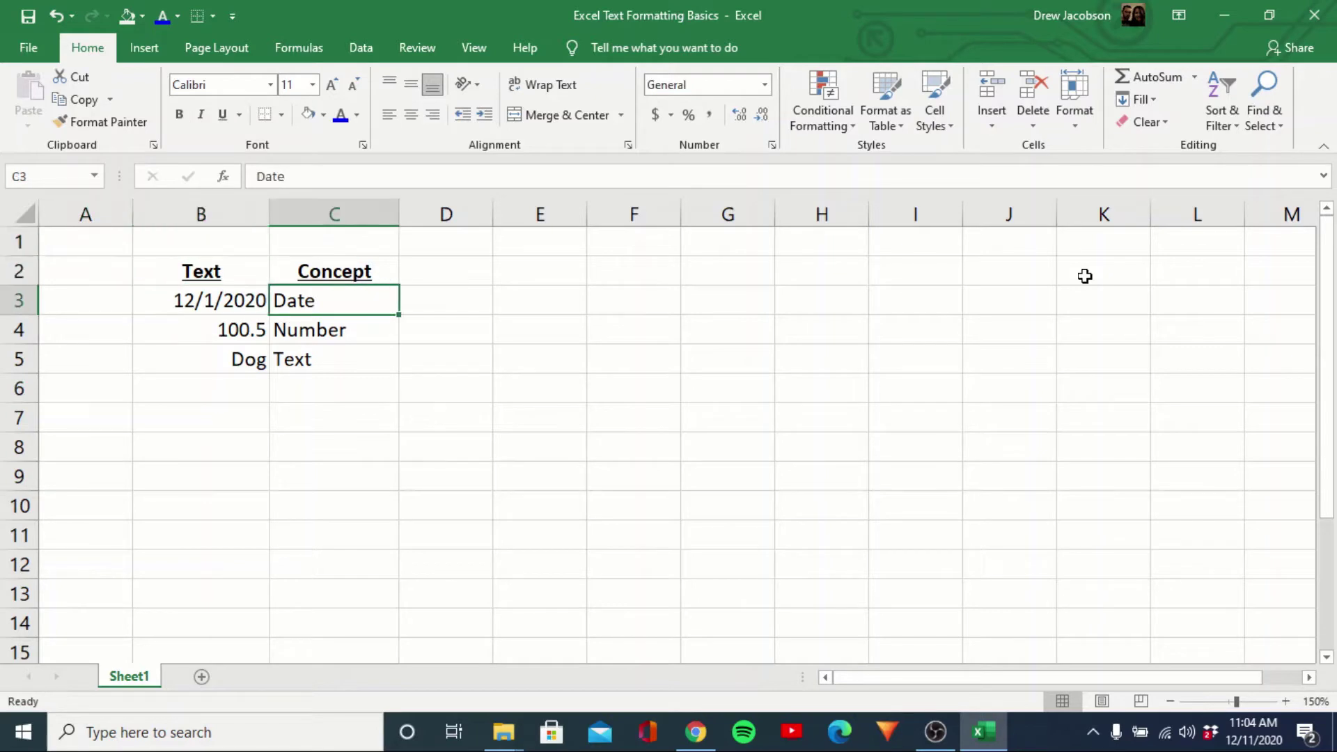
pyautogui.press('Left')
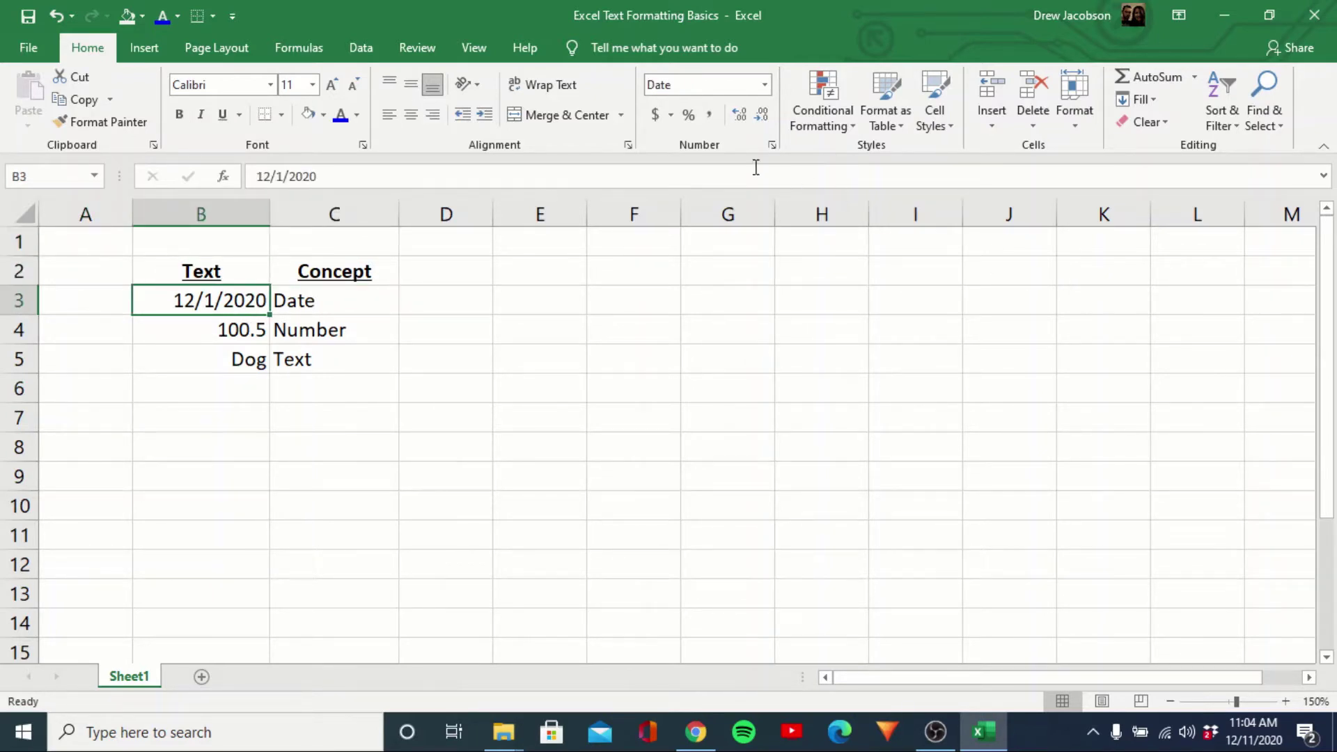
pyautogui.click(772, 89)
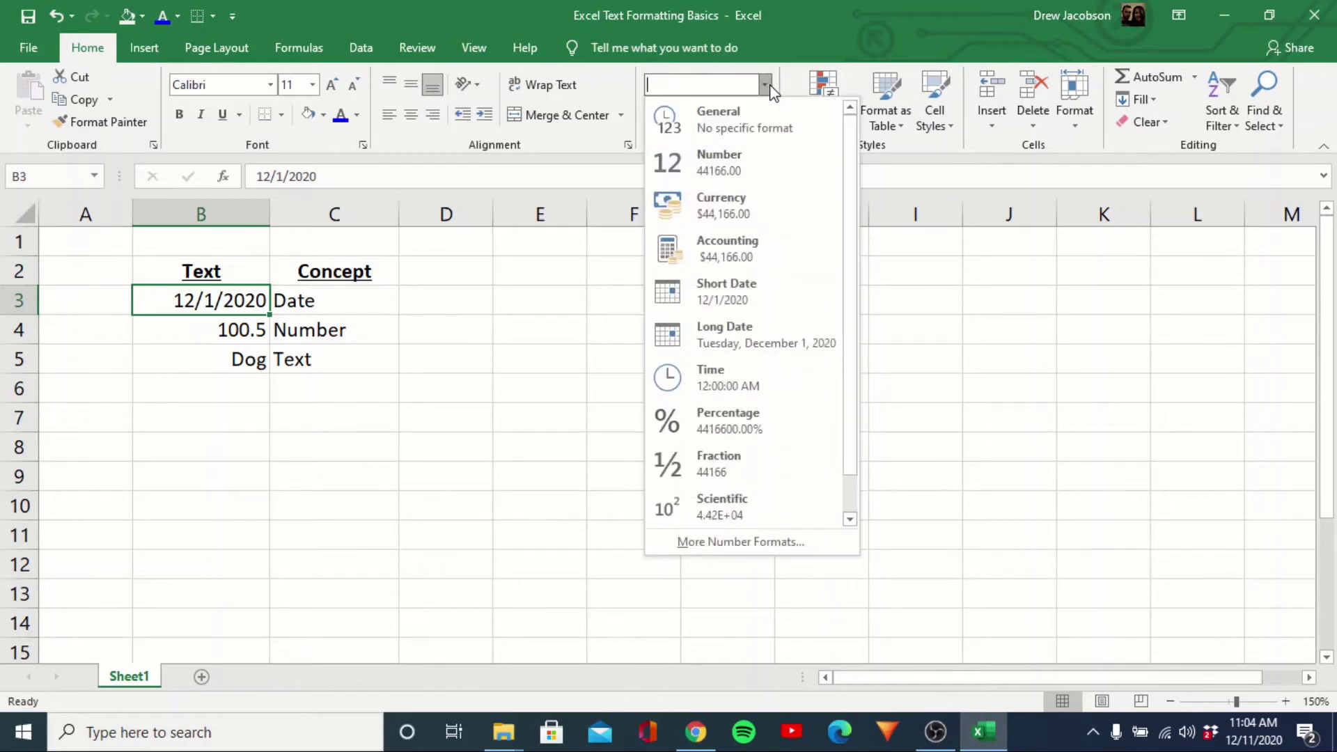
pyautogui.scroll(-1, 852, 202)
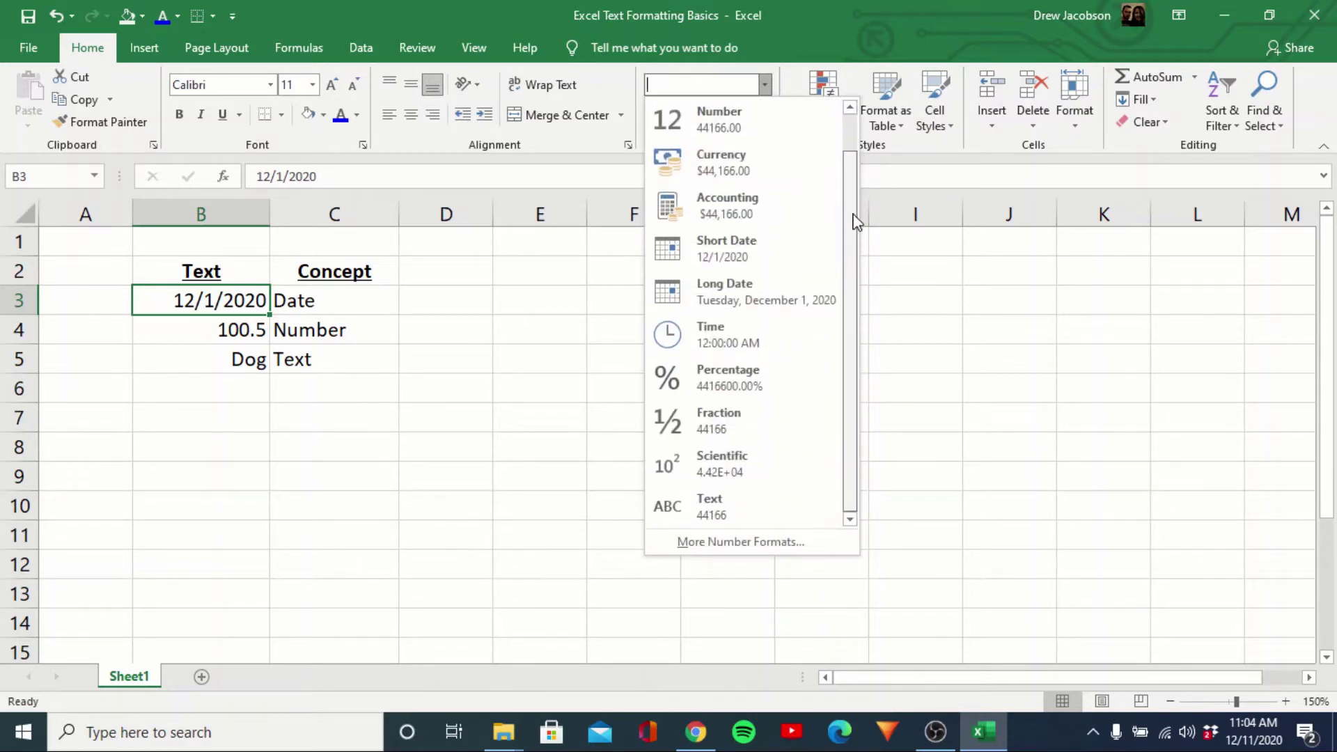
pyautogui.scroll(1, 854, 221)
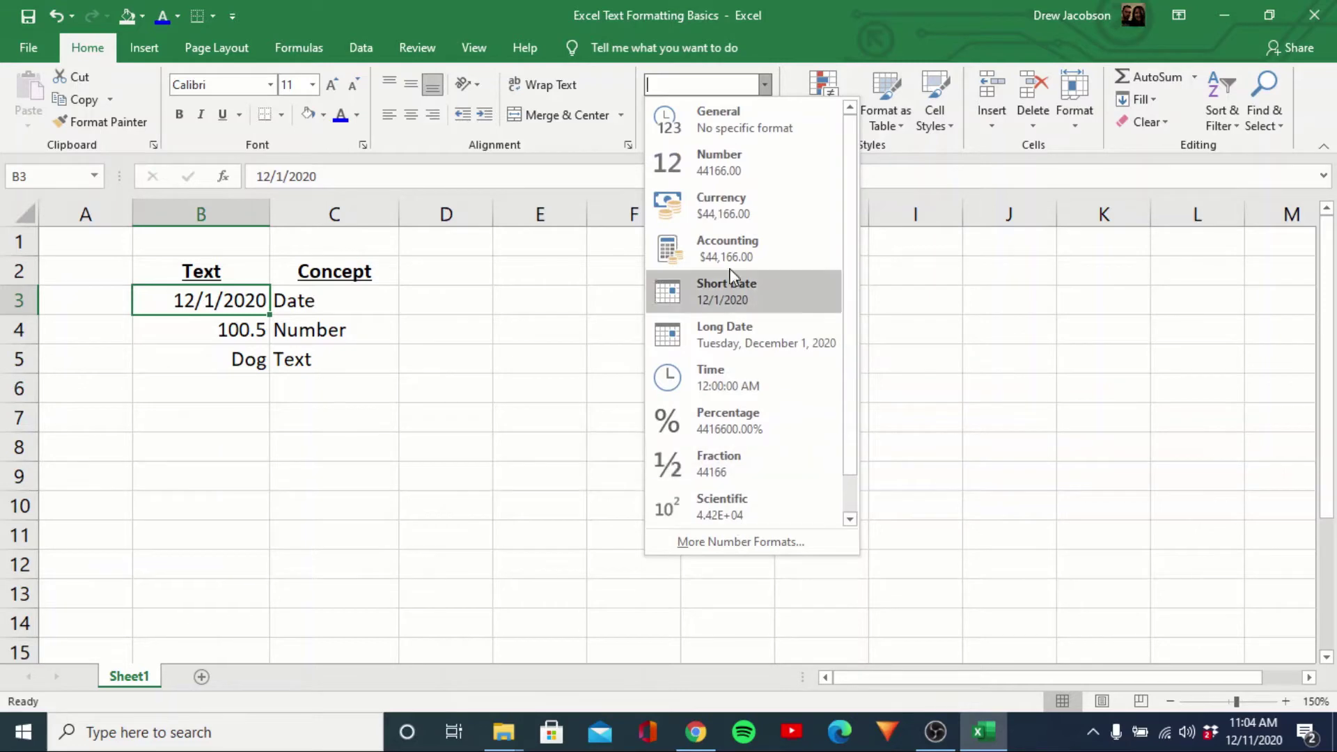
pyautogui.click(714, 542)
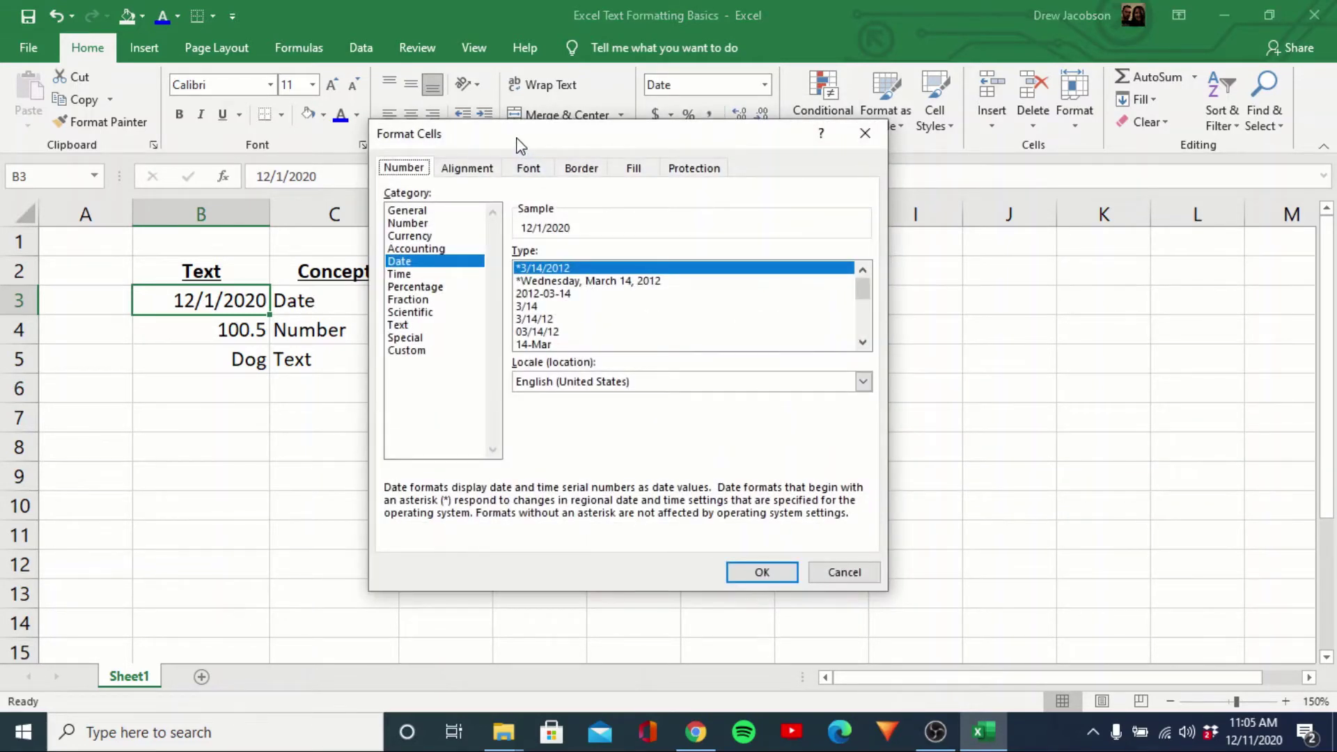
pyautogui.moveTo(519, 147); pyautogui.dragTo(701, 135)
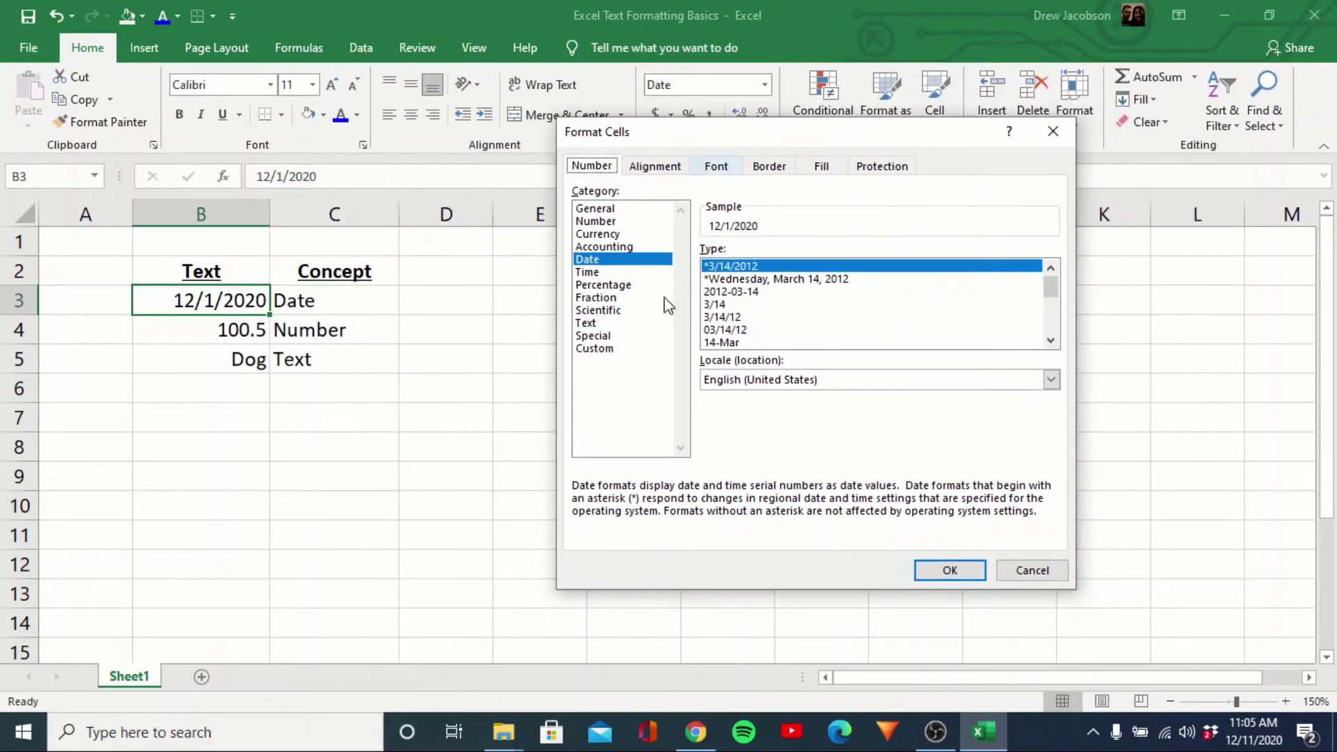
# Preview several date types for B3 and apply the long type *Wednesday, March 14, 2012
pyautogui.click(592, 262)
pyautogui.click(737, 280)
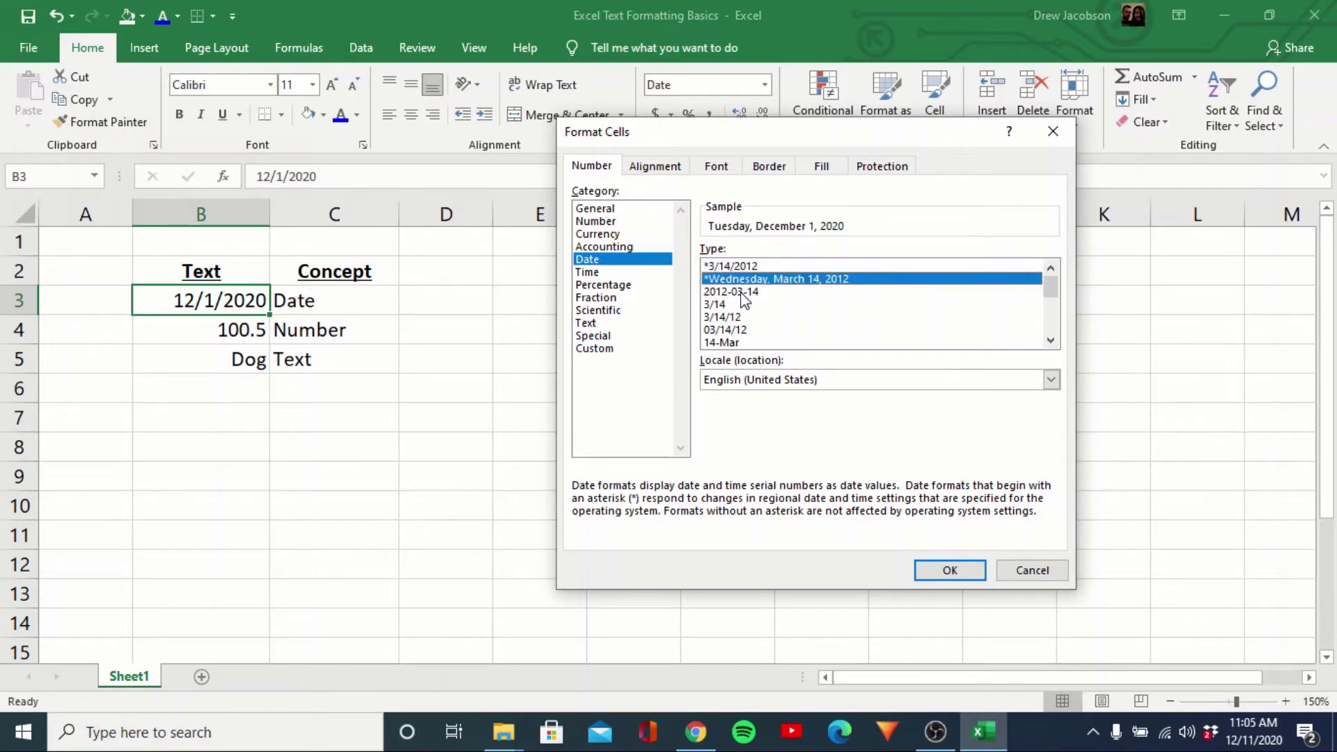
pyautogui.click(742, 293)
pyautogui.click(742, 304)
pyautogui.click(742, 317)
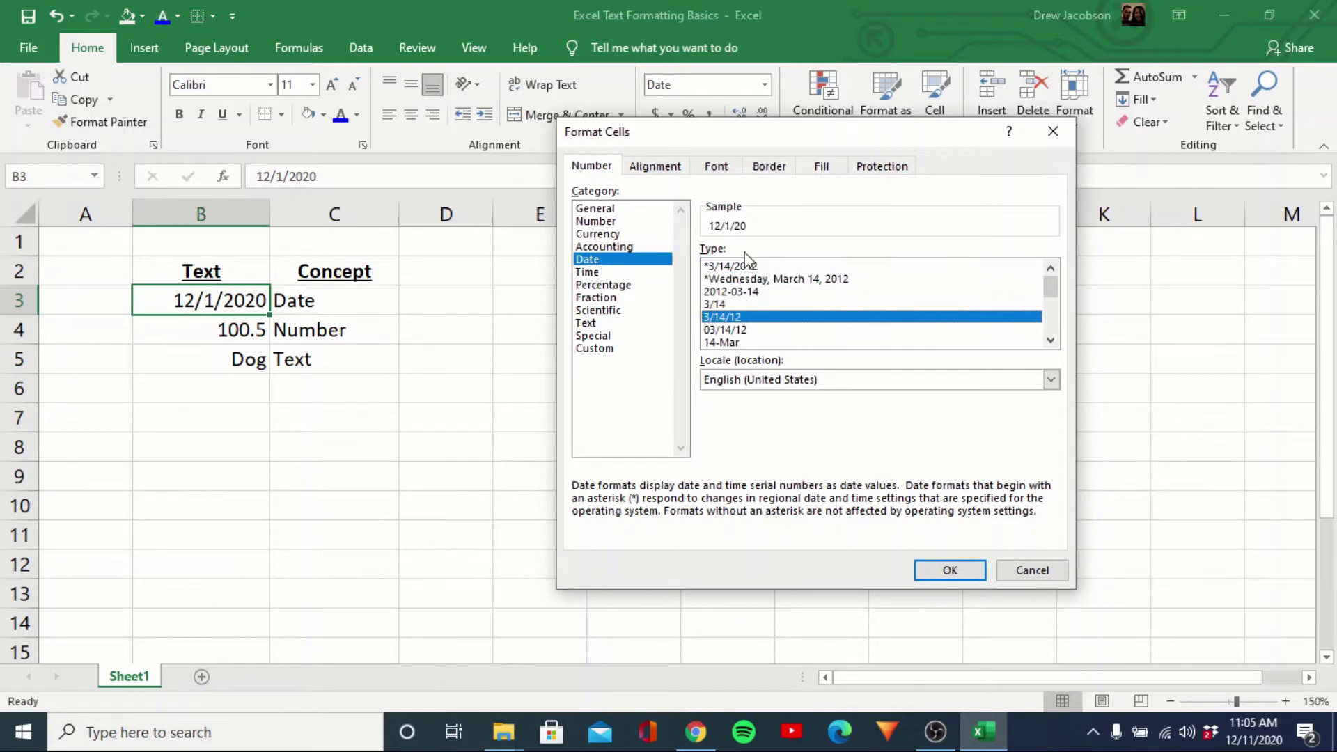
pyautogui.click(742, 330)
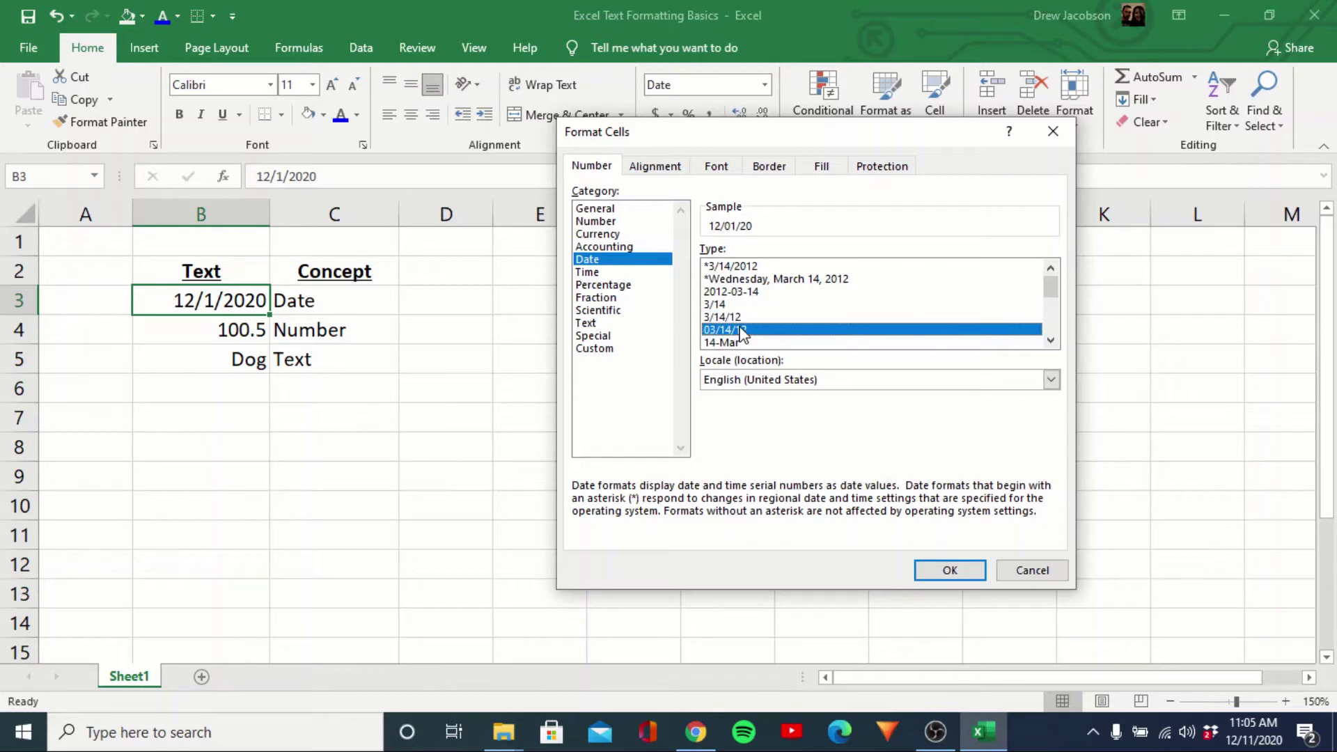
pyautogui.click(742, 343)
pyautogui.click(827, 283)
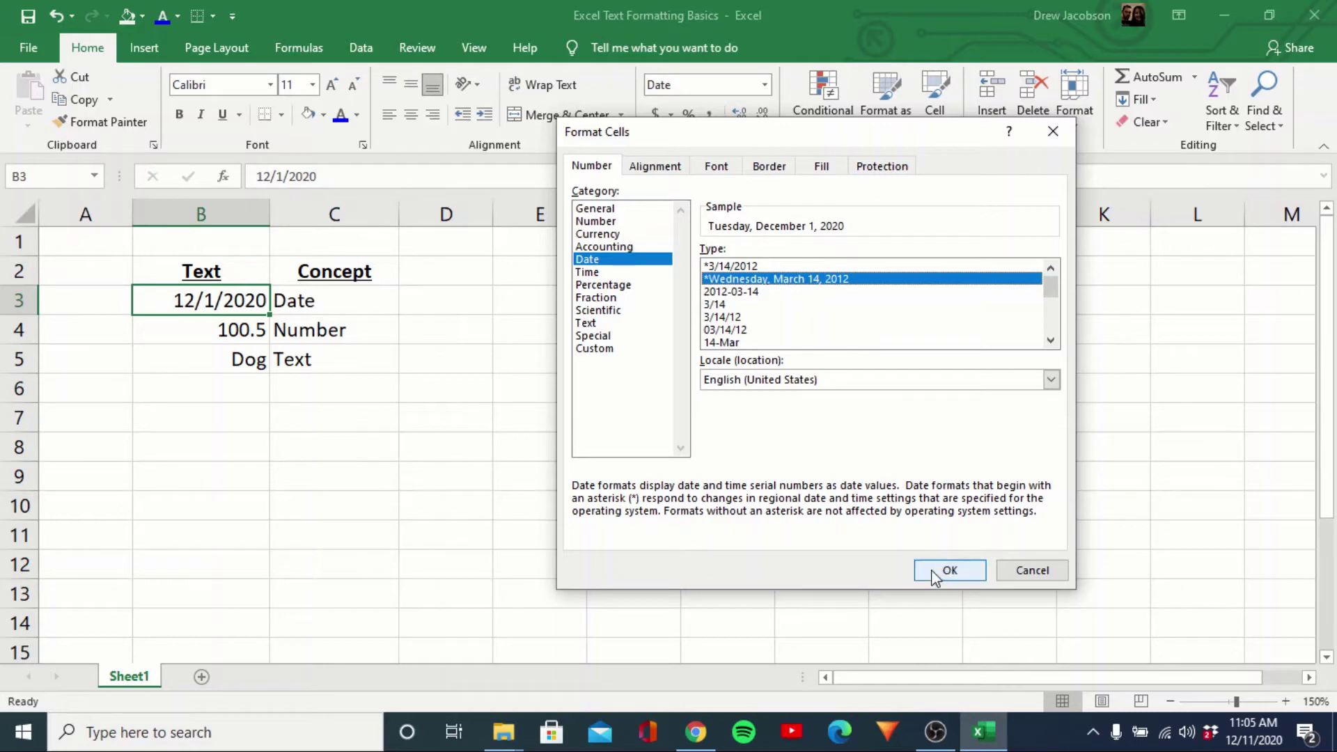
pyautogui.click(948, 571)
pyautogui.click(420, 424)
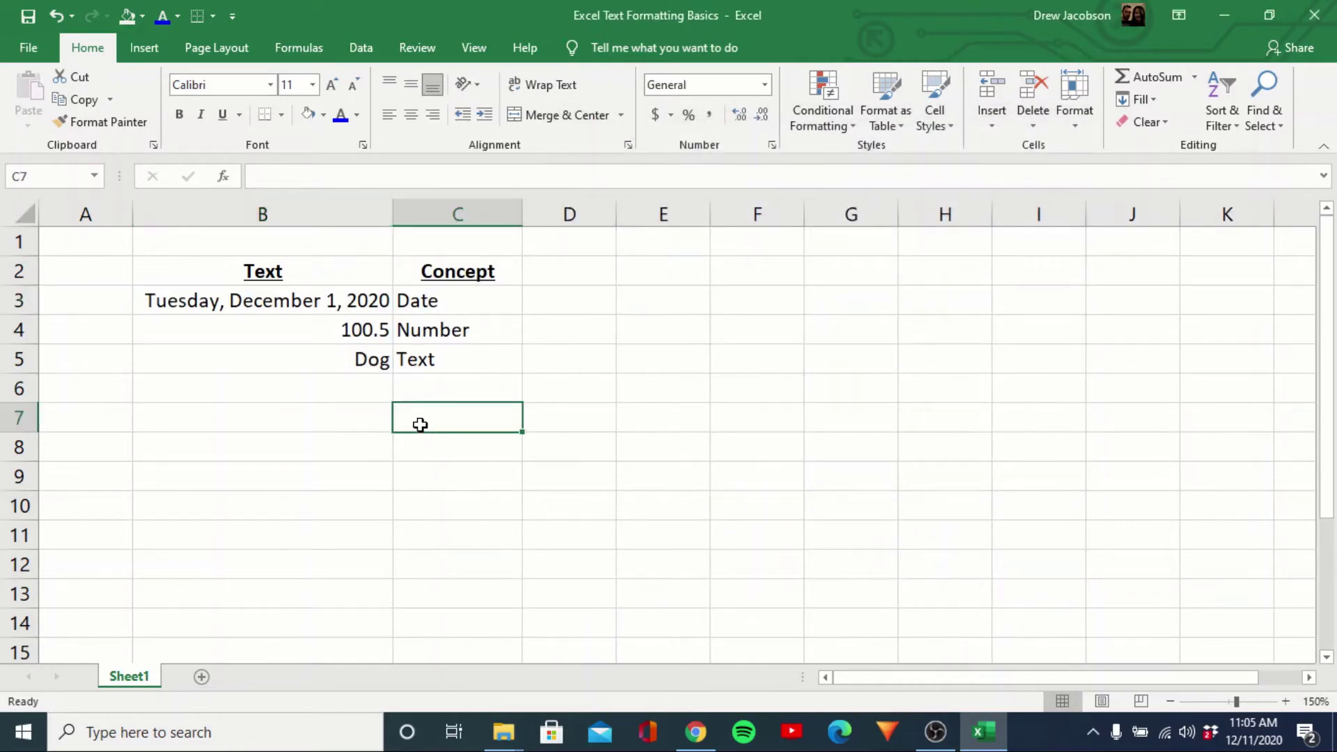
# Change the format of the date in B3 to General
pyautogui.click(353, 304)
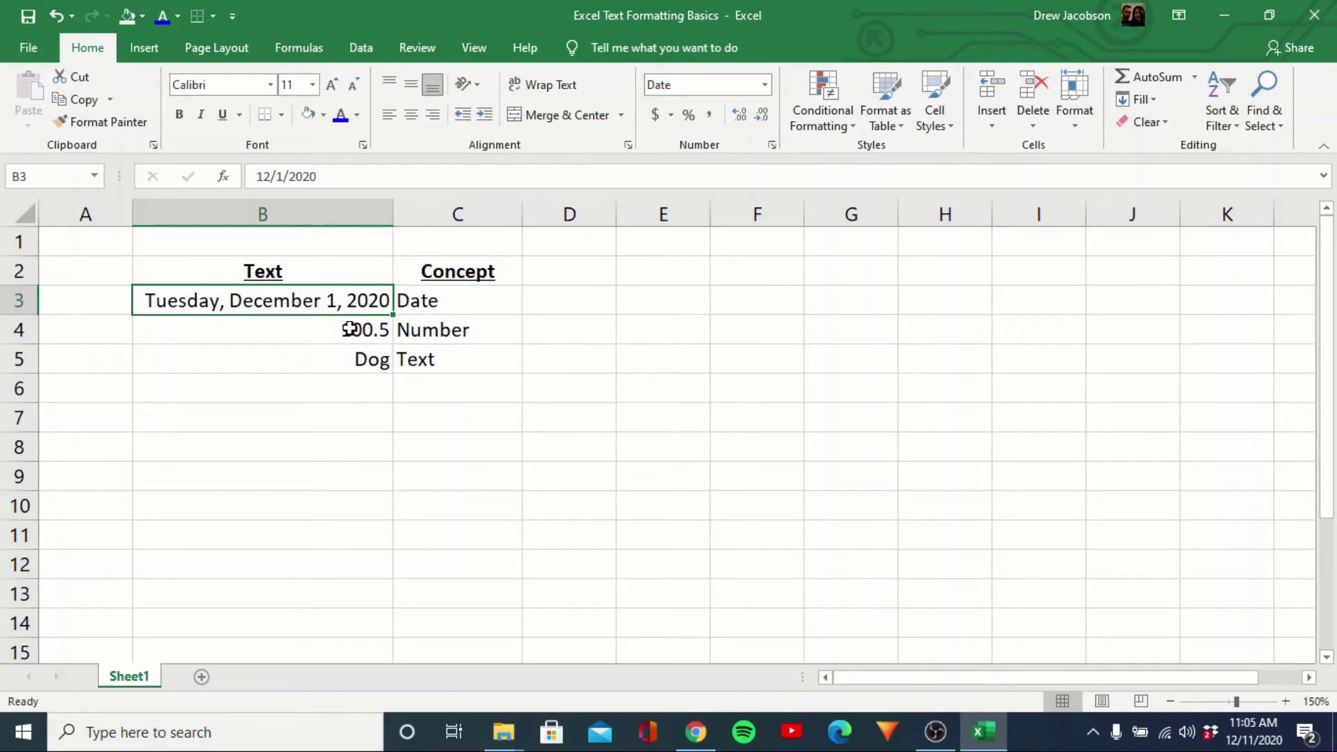
pyautogui.click(766, 86)
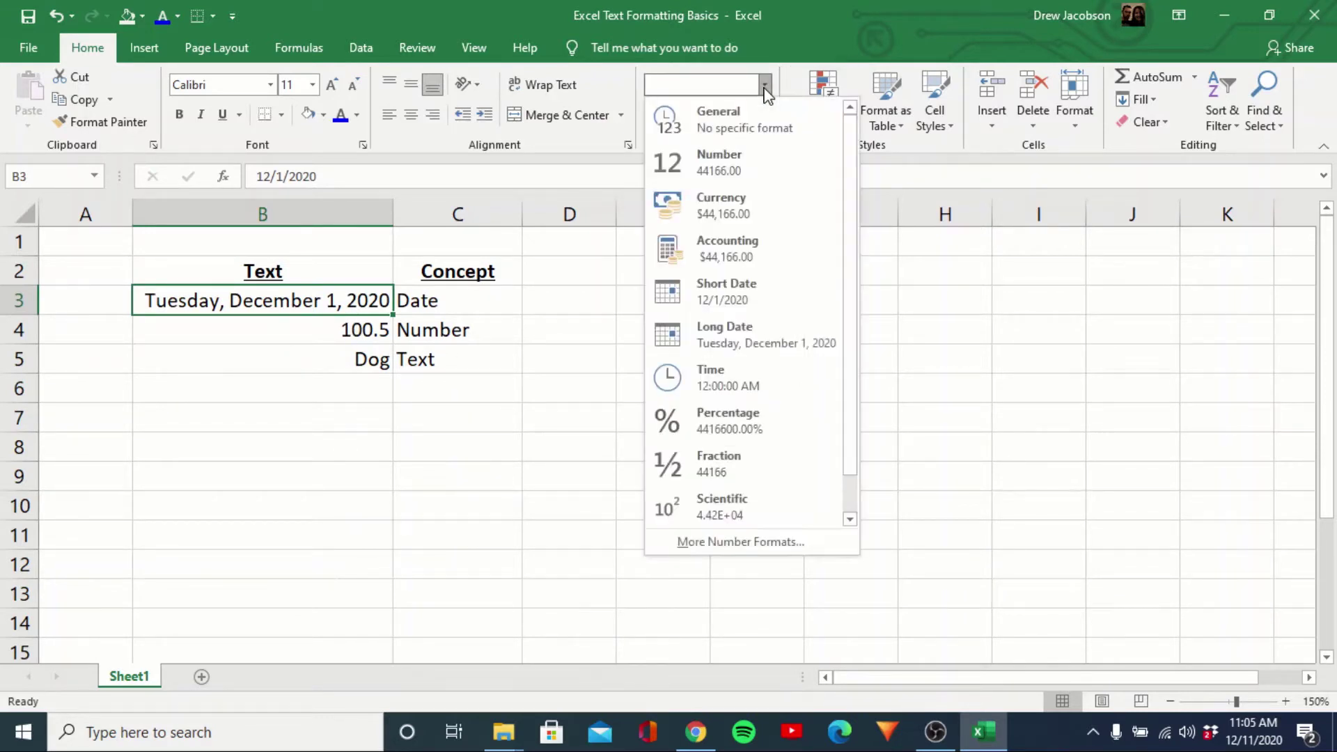
pyautogui.click(752, 116)
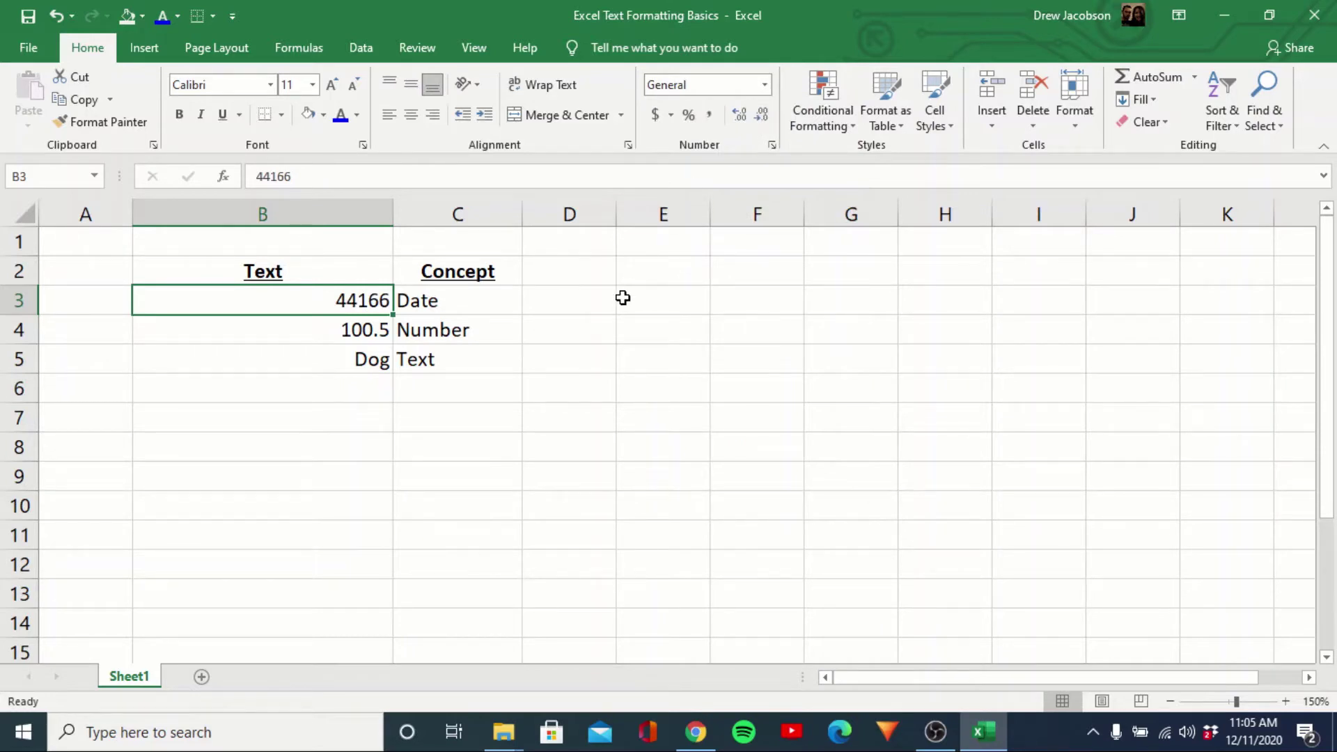
# Replace the content of B3 with the date 1/1/1900
pyautogui.press('Left')
pyautogui.press('Right')
pyautogui.write('1/')
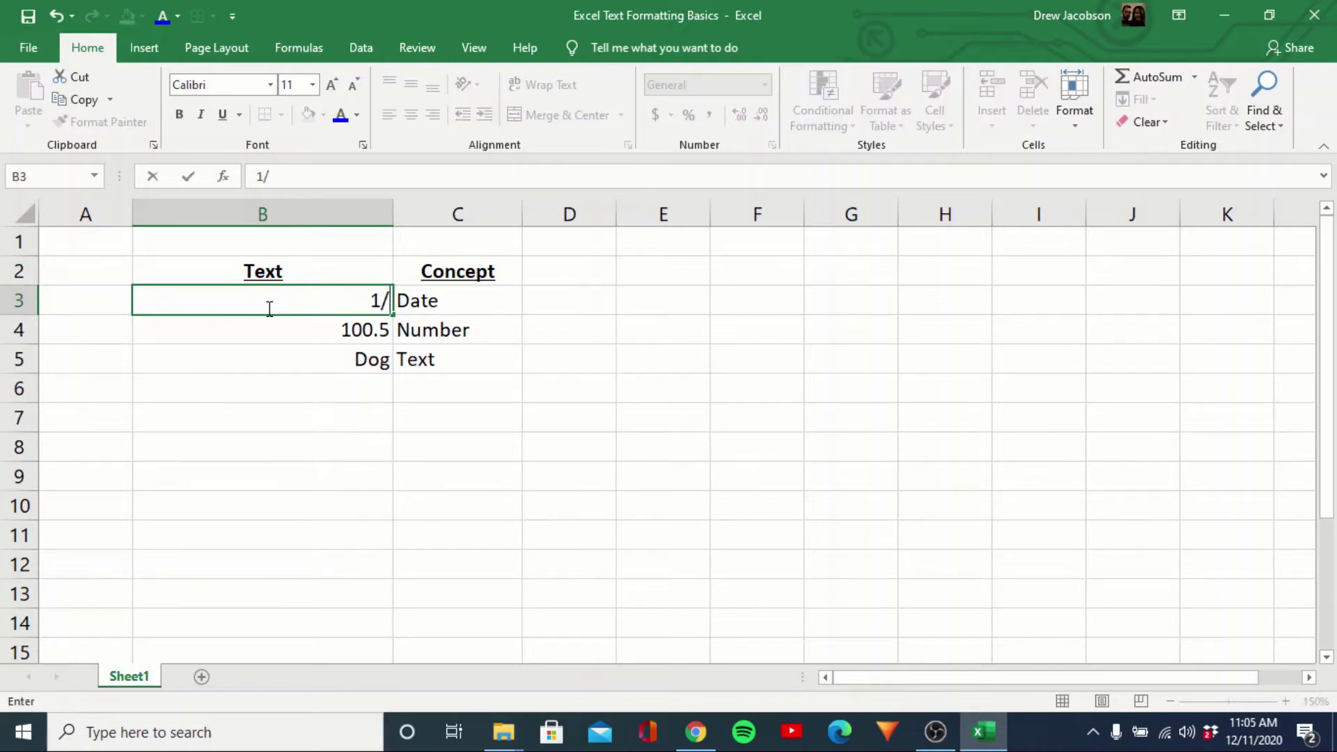
pyautogui.write('1/1900')
pyautogui.hotkey('ctrl', 'Return')
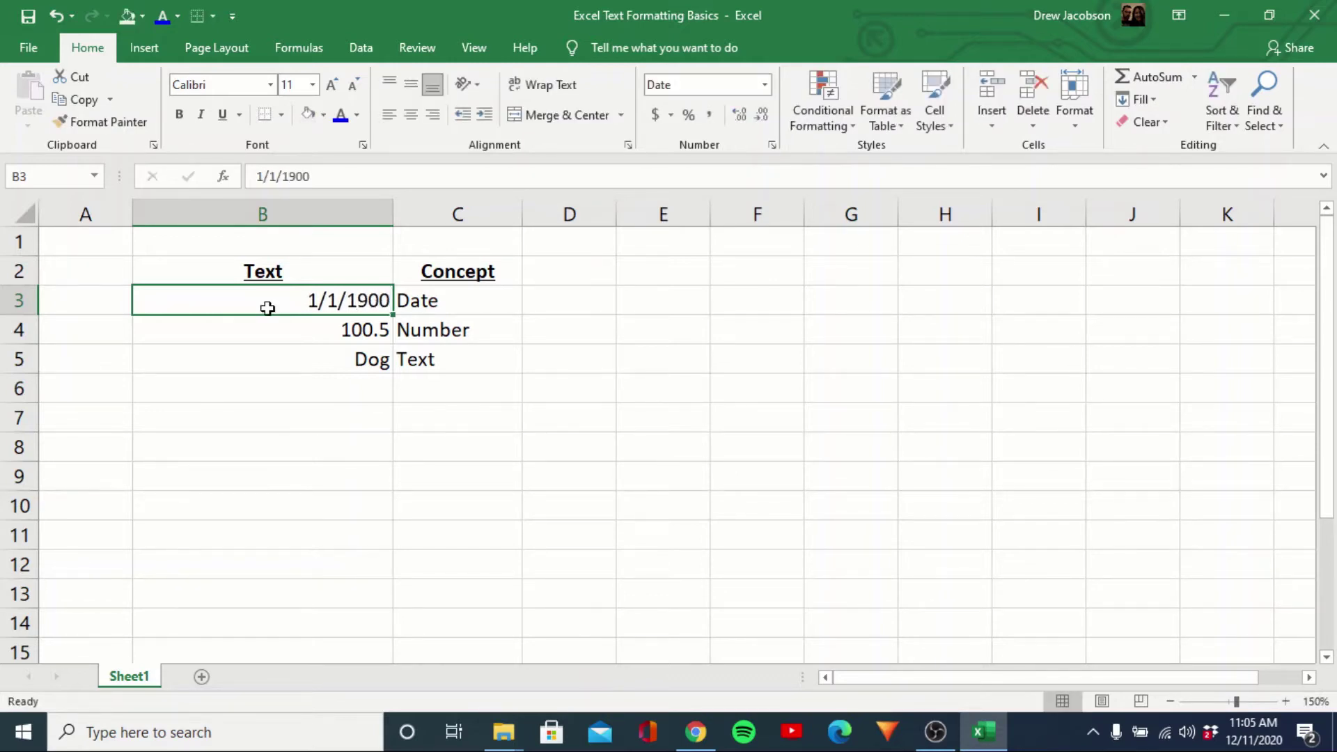
pyautogui.press('Return')
# Apply the General format to the 1/1/1900 date in B3
pyautogui.click(270, 308)
pyautogui.click(765, 84)
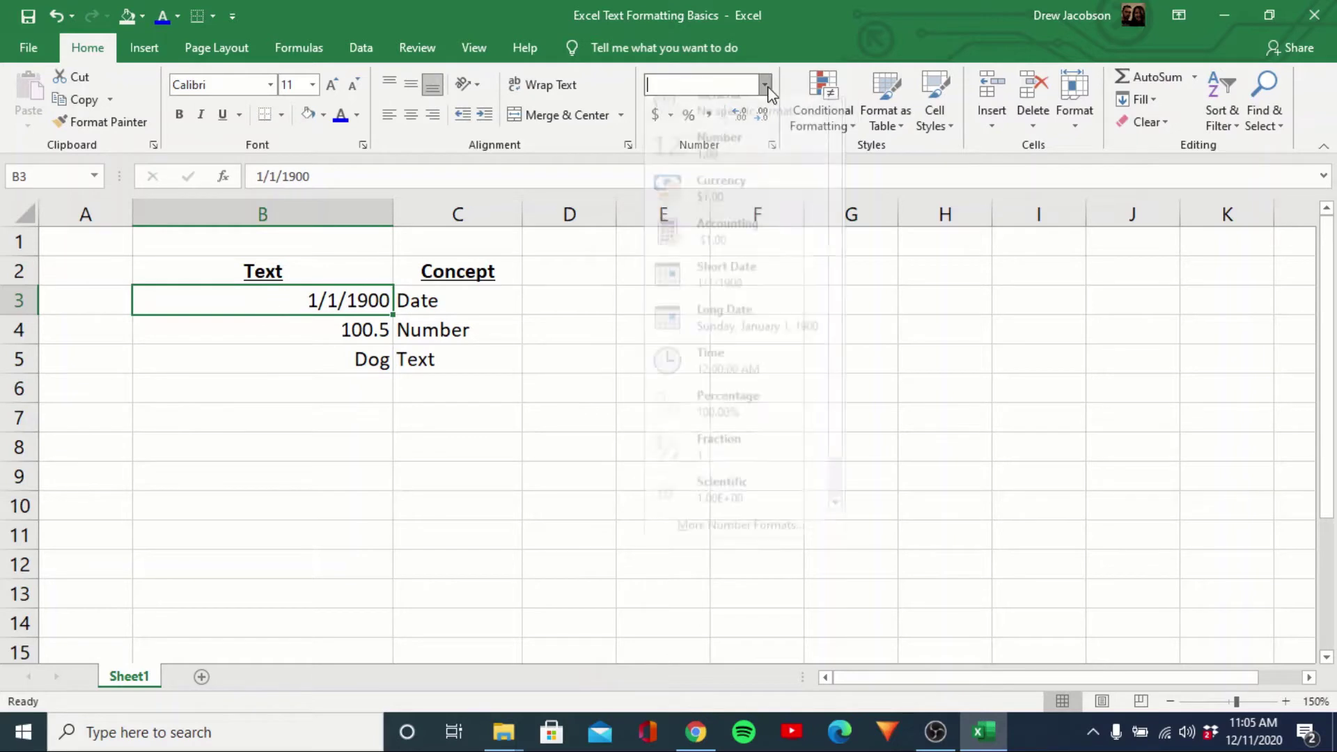
pyautogui.click(743, 108)
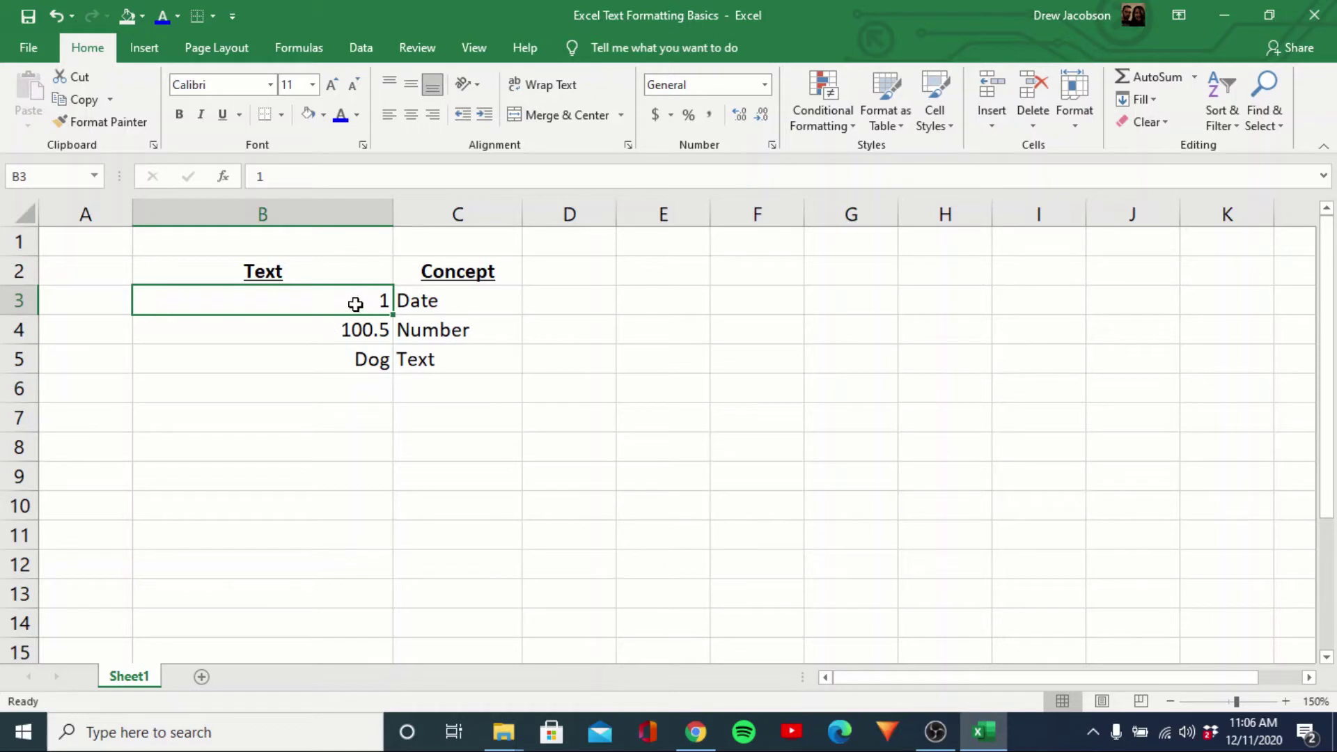
# Format B3 as Short Date and switch it to Long Date
pyautogui.click(766, 84)
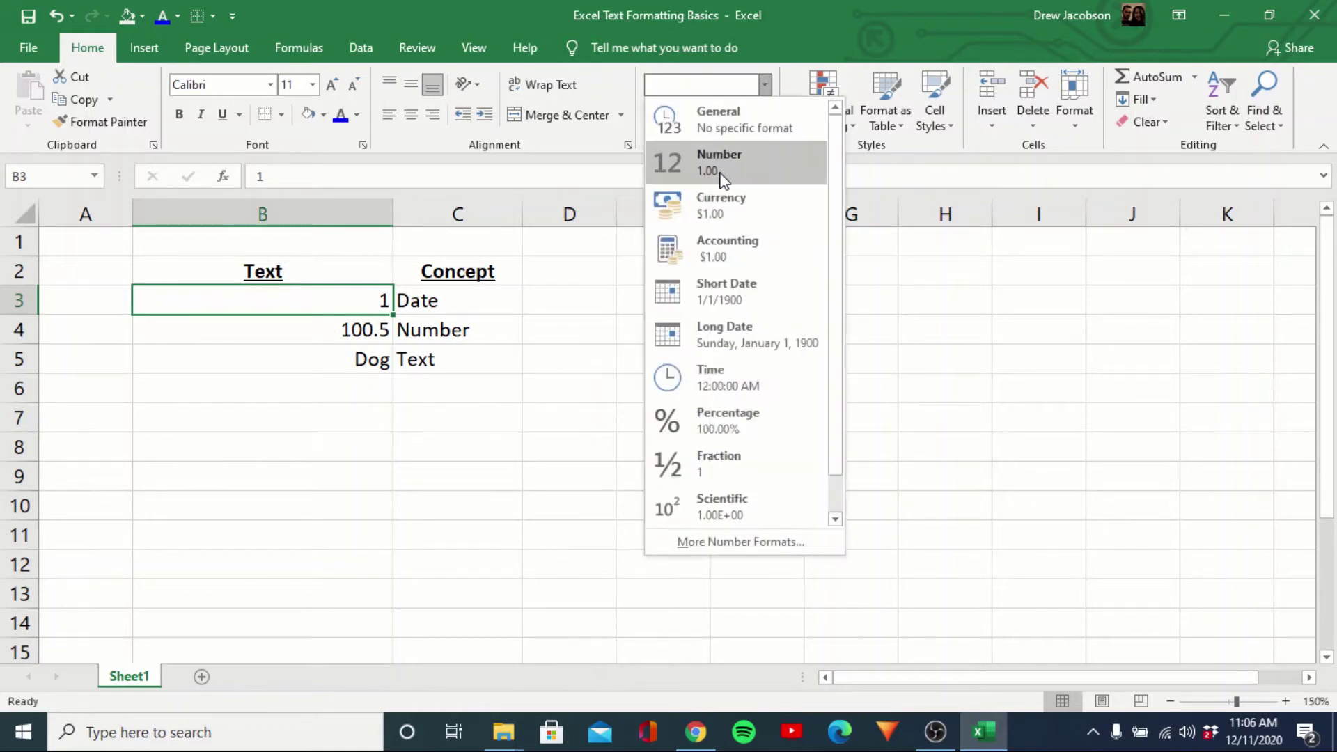
pyautogui.click(728, 291)
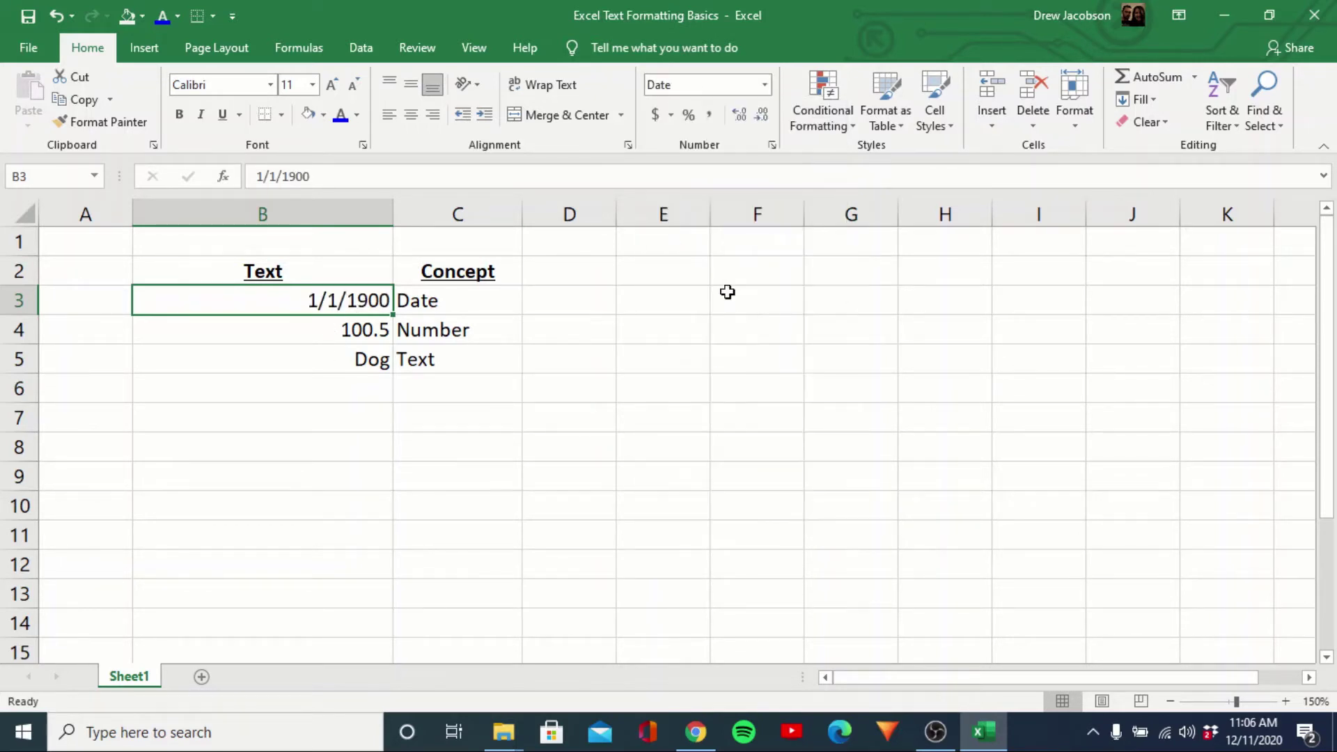
pyautogui.click(767, 86)
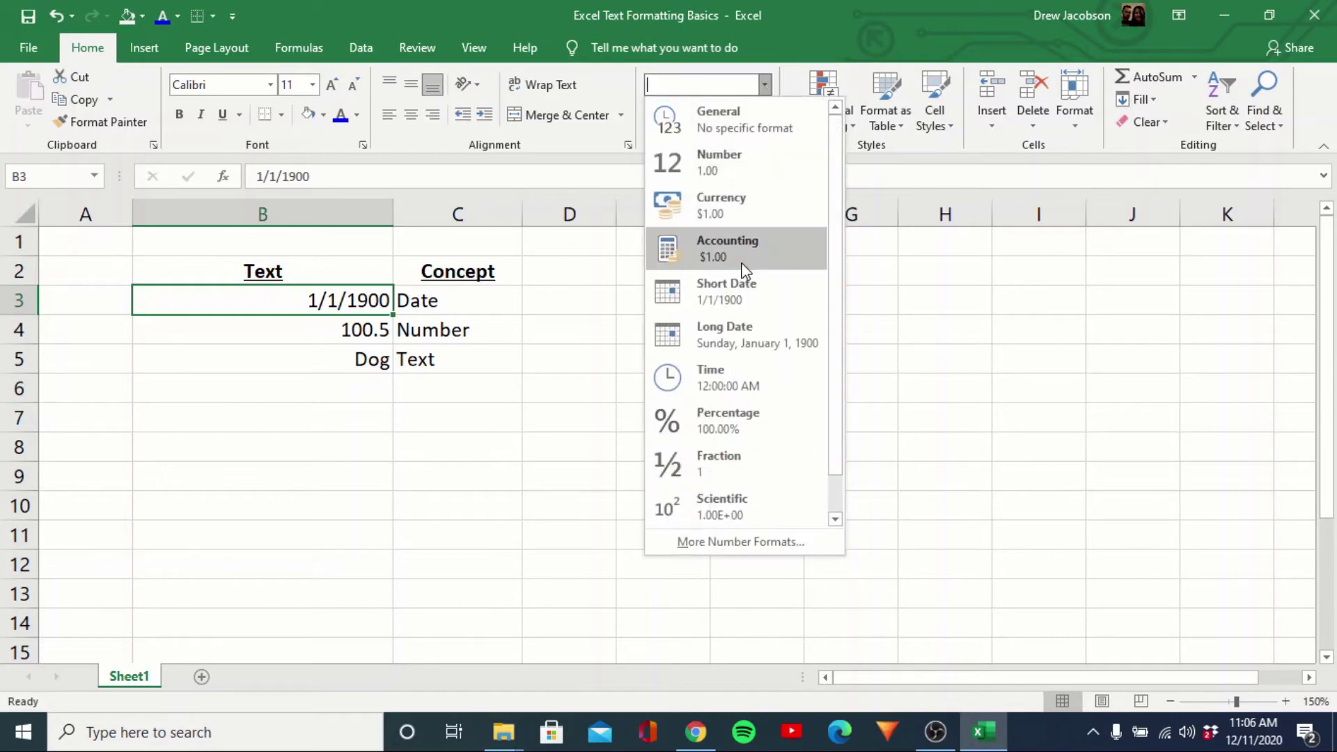
pyautogui.click(726, 333)
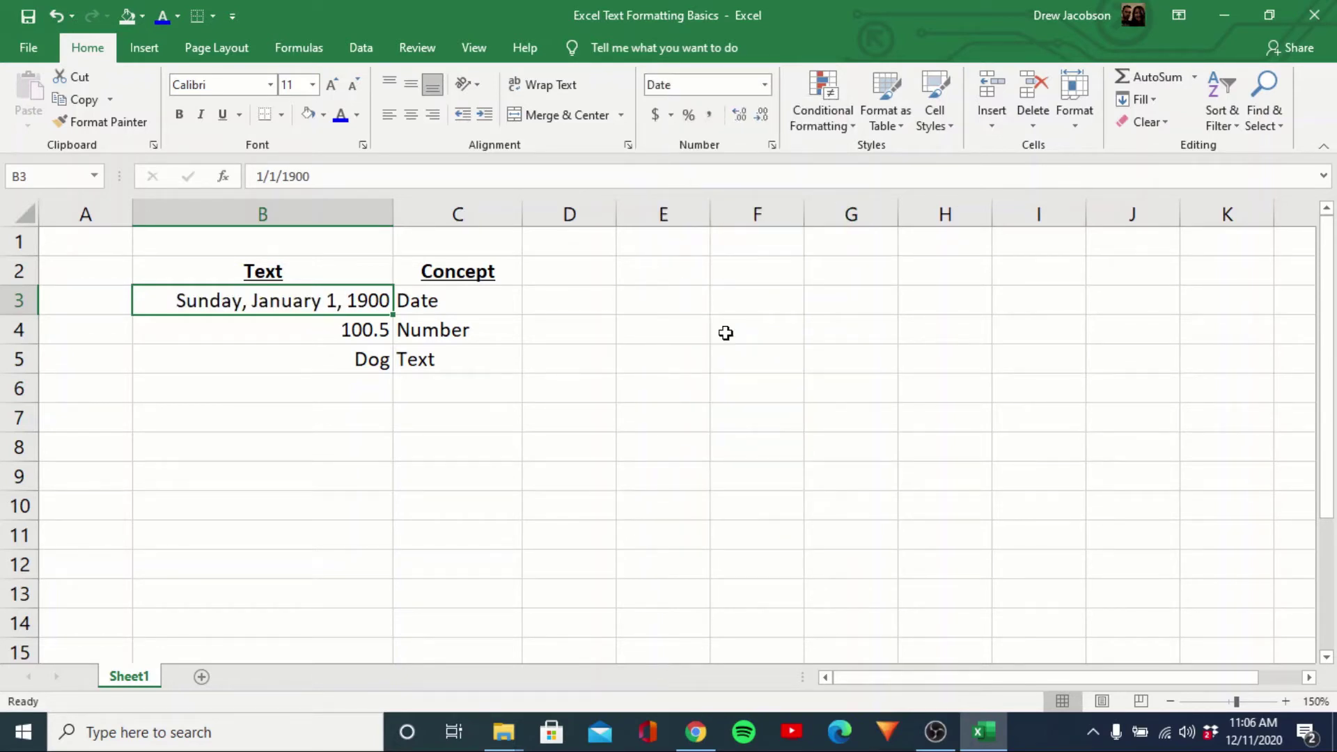
# Format the value in B4 as Number, switch it to Currency, and finish with the Accounting format
pyautogui.press('Down')
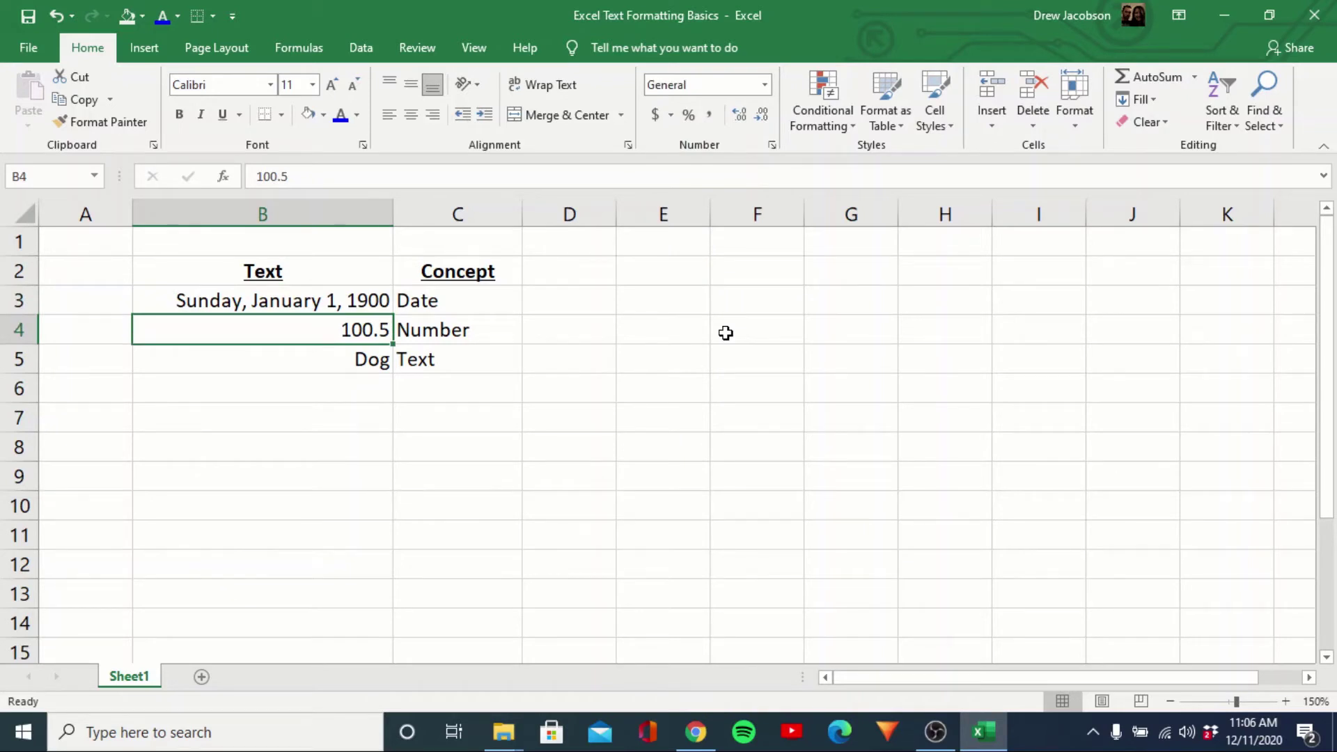
pyautogui.click(766, 86)
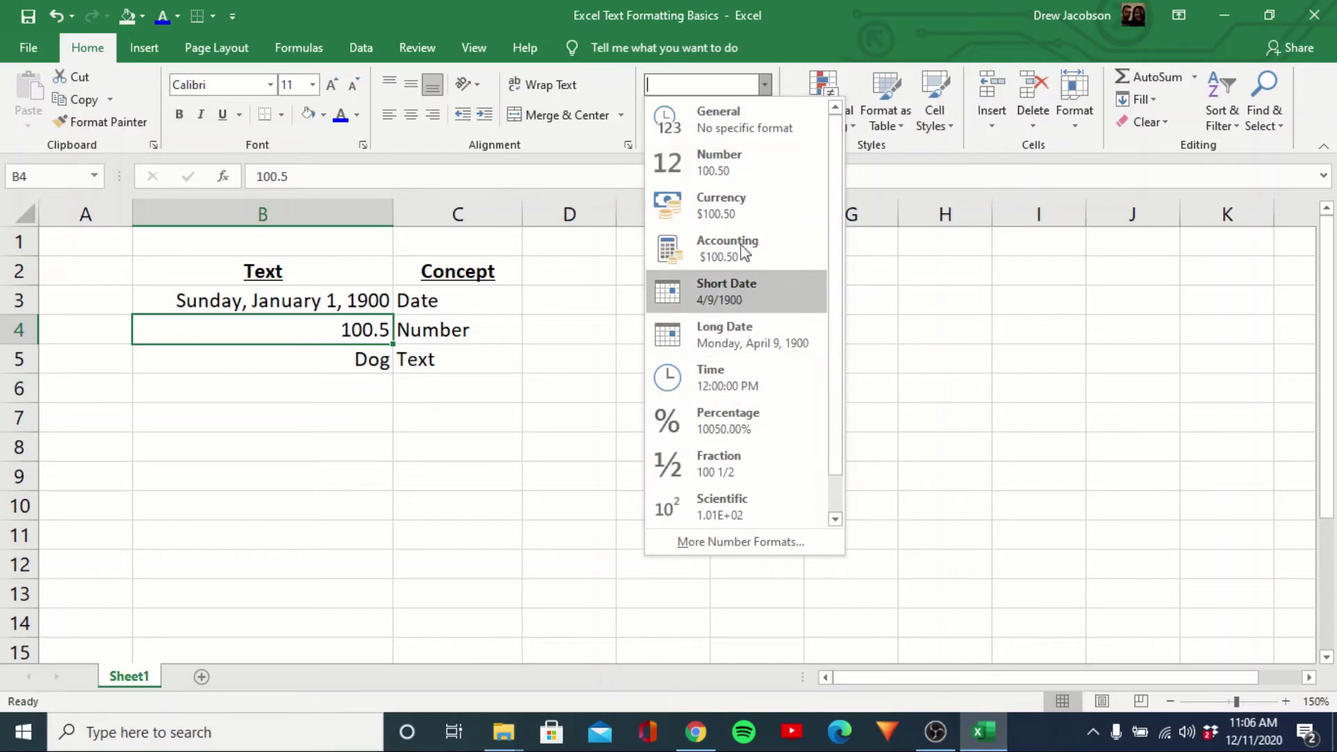
pyautogui.click(736, 163)
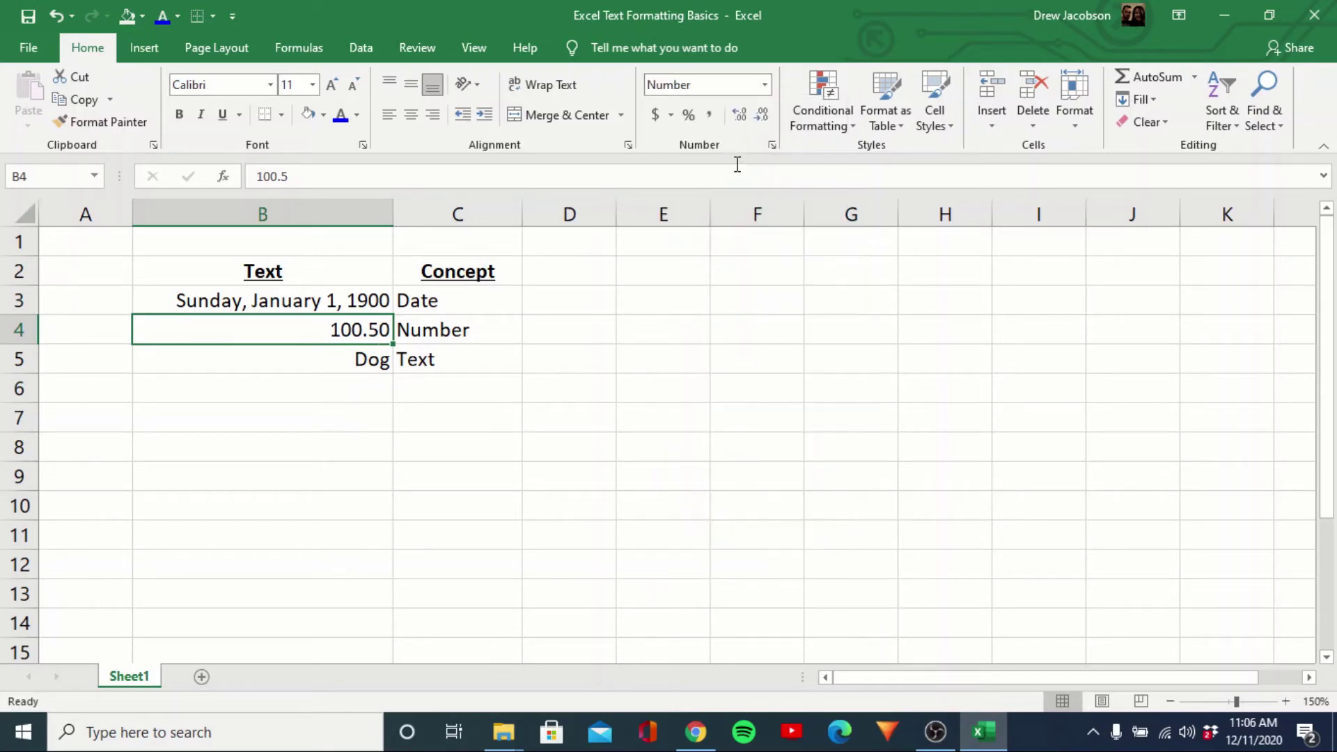
pyautogui.click(766, 86)
pyautogui.click(730, 219)
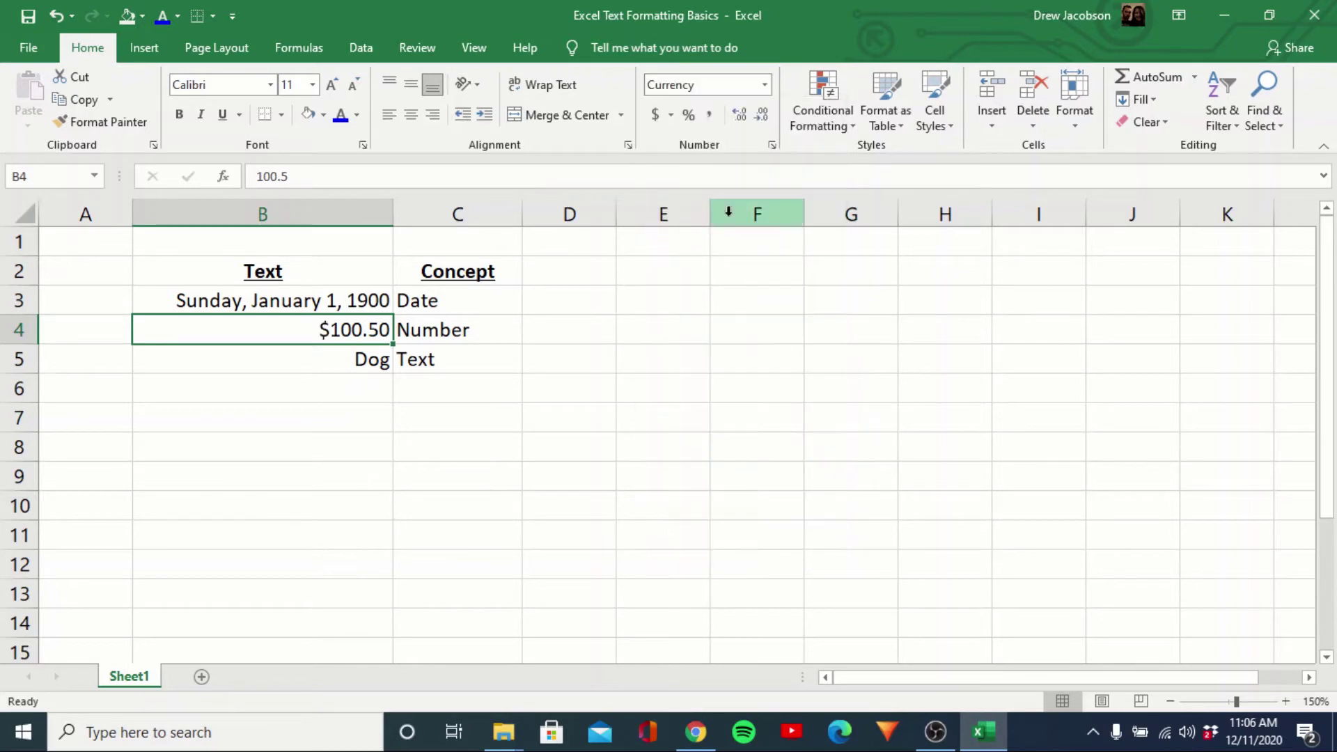
pyautogui.click(766, 86)
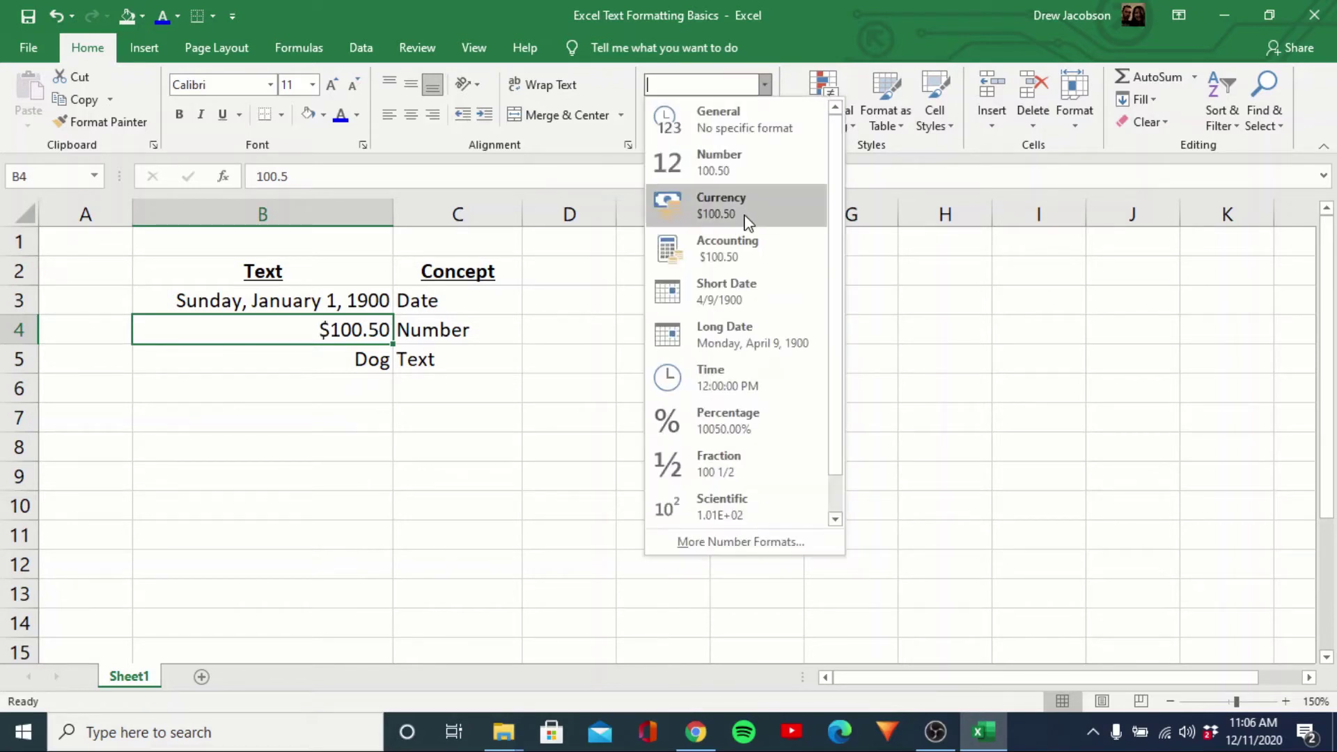
pyautogui.click(731, 257)
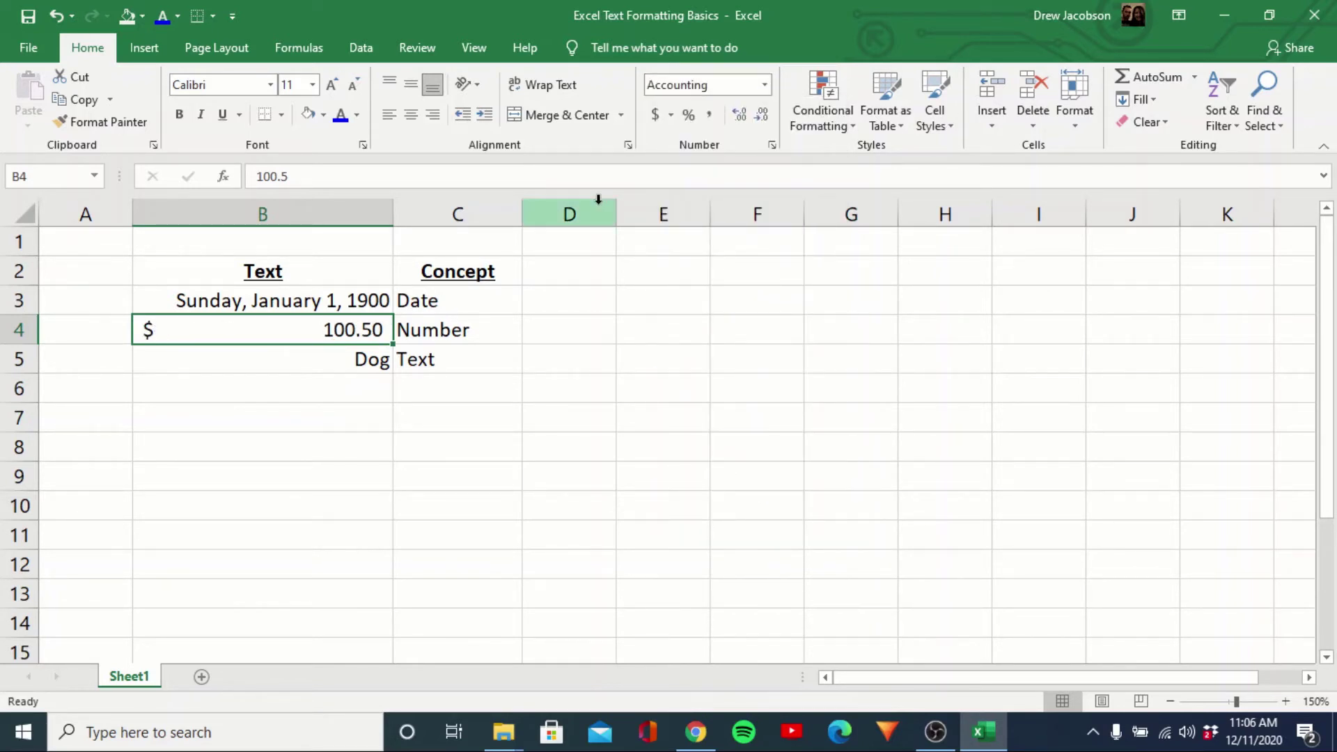
# Open the full cell format settings for B4 and examine the General and Number categories
pyautogui.click(767, 86)
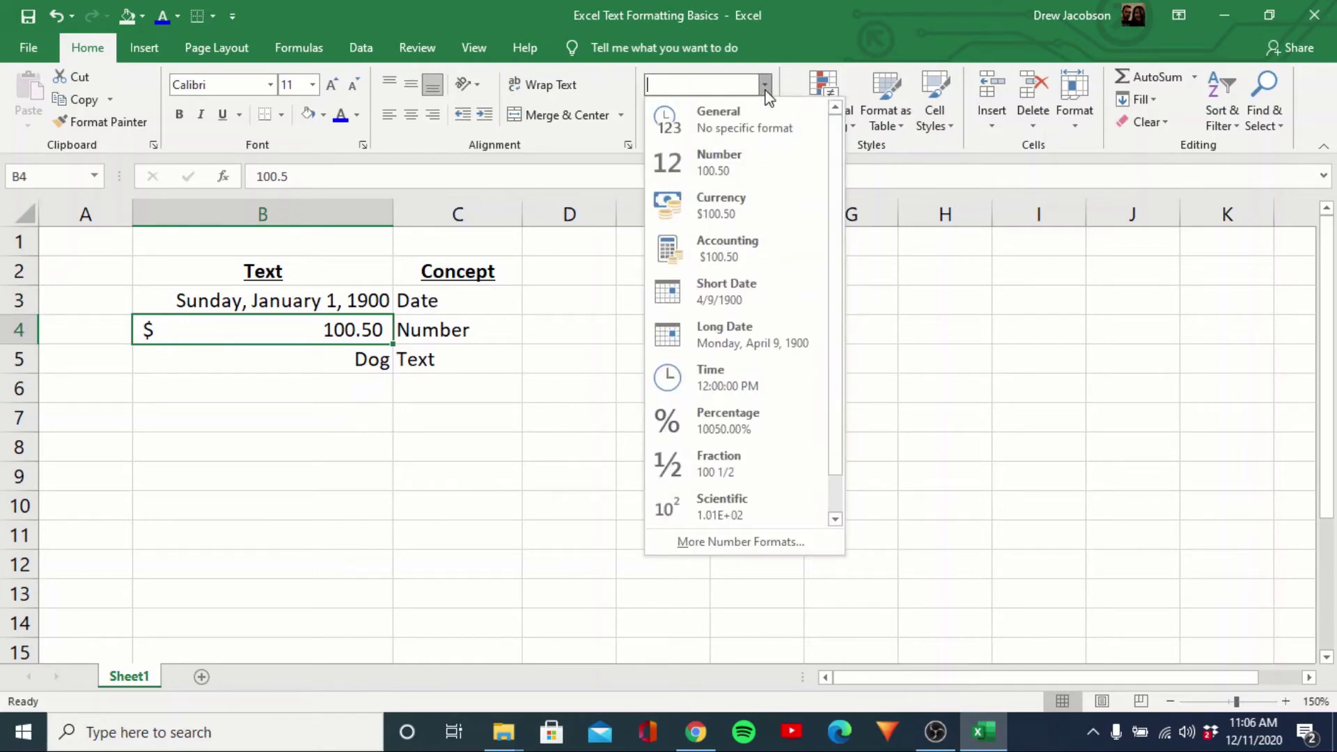
pyautogui.click(704, 539)
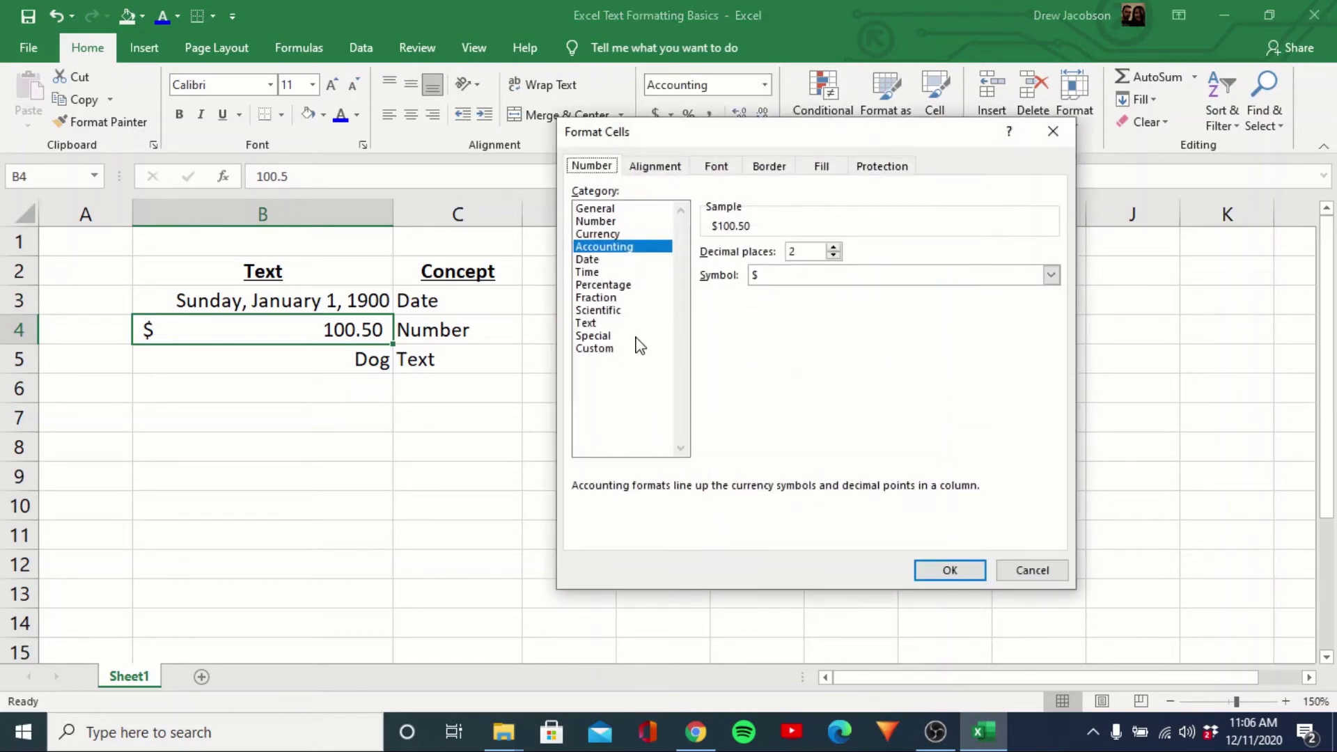
pyautogui.click(614, 209)
pyautogui.click(614, 221)
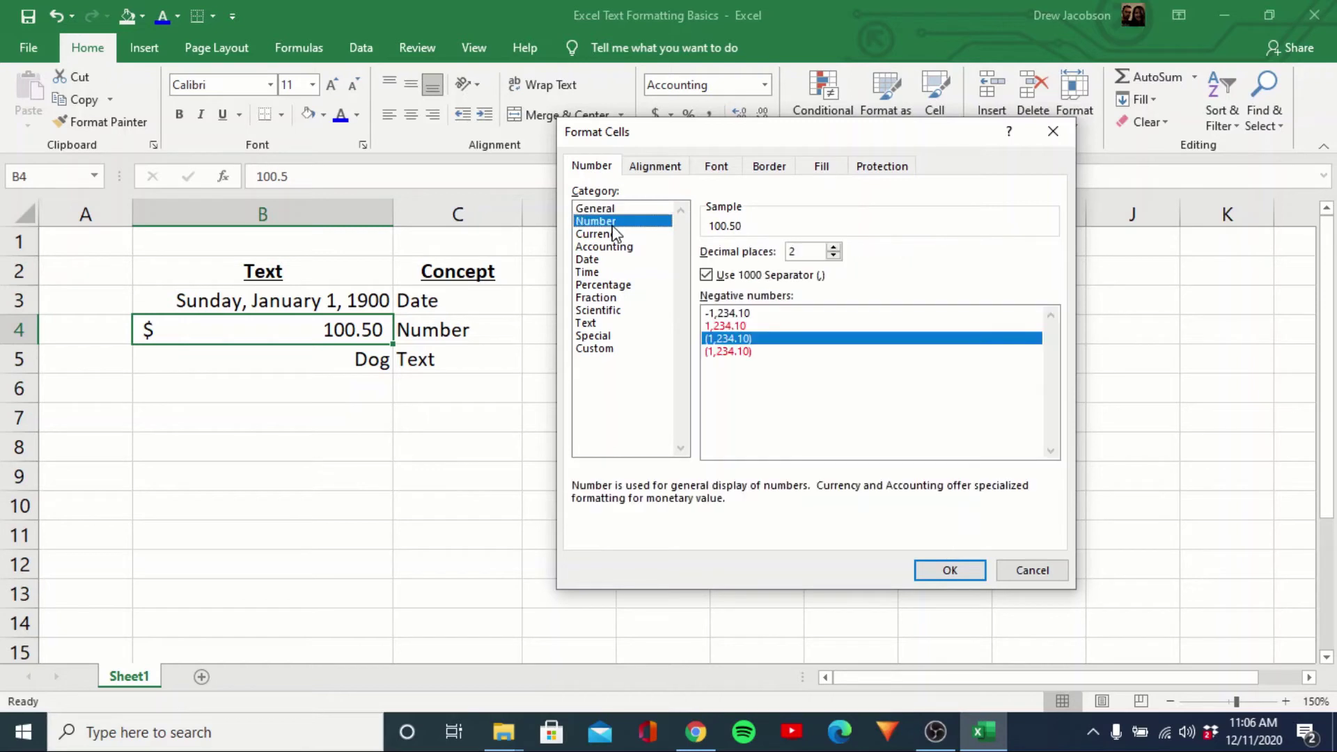
# Try the different negative number styles of the Currency category for B4
pyautogui.click(617, 235)
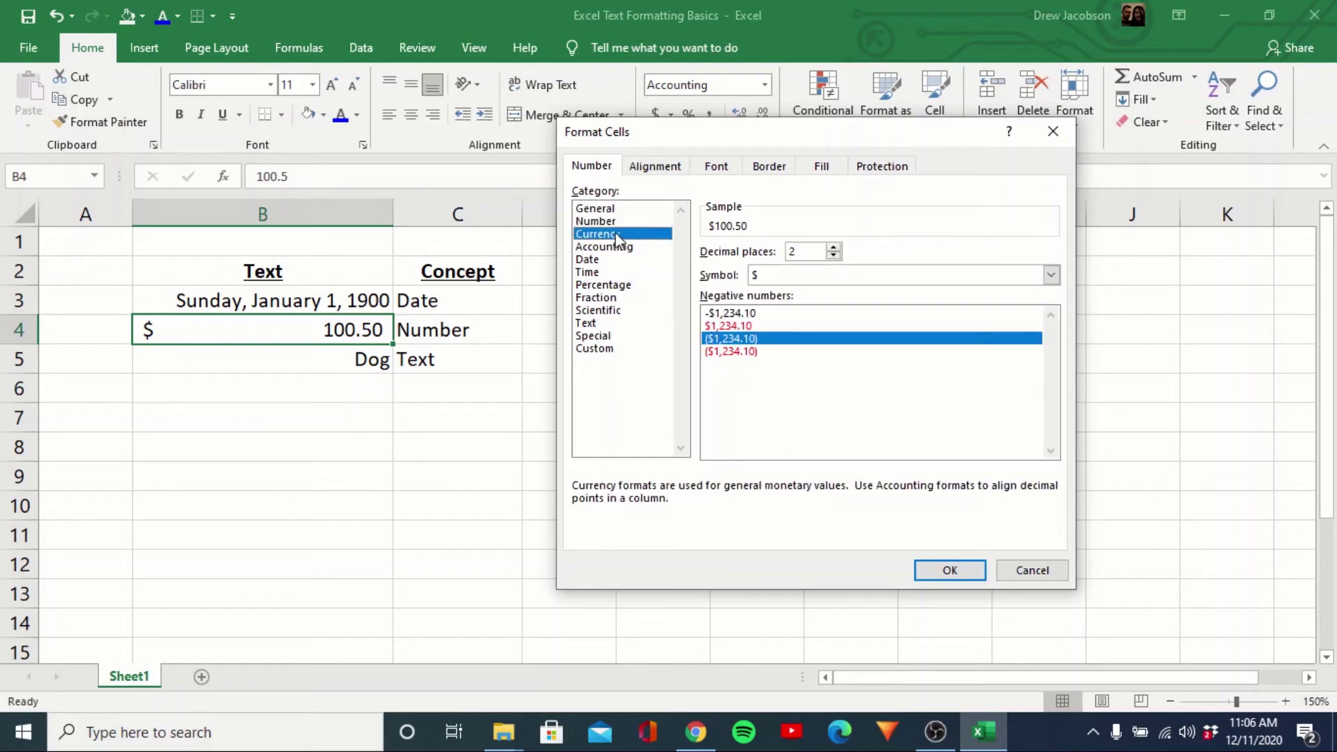
pyautogui.click(739, 351)
pyautogui.click(745, 328)
pyautogui.click(752, 314)
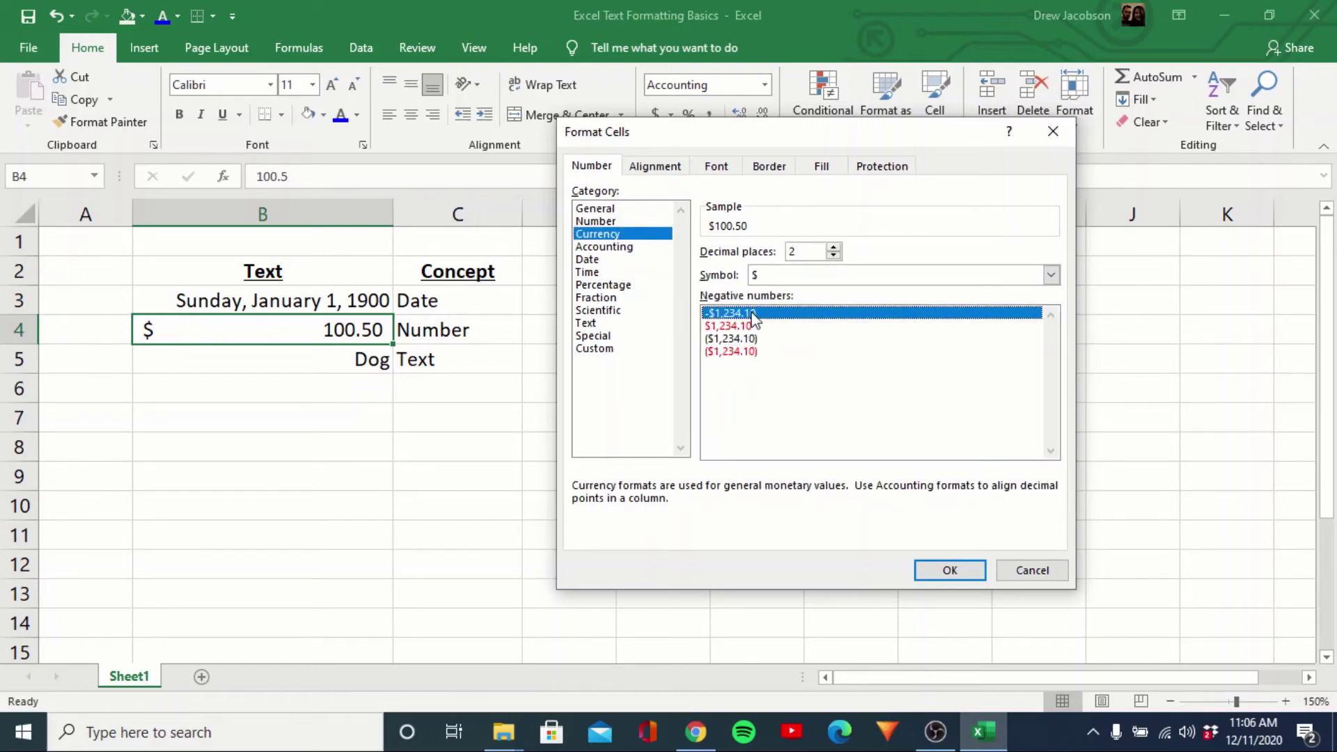
pyautogui.click(755, 339)
# Format B4 as Accounting with the Russian ruble symbol and apply it
pyautogui.click(625, 247)
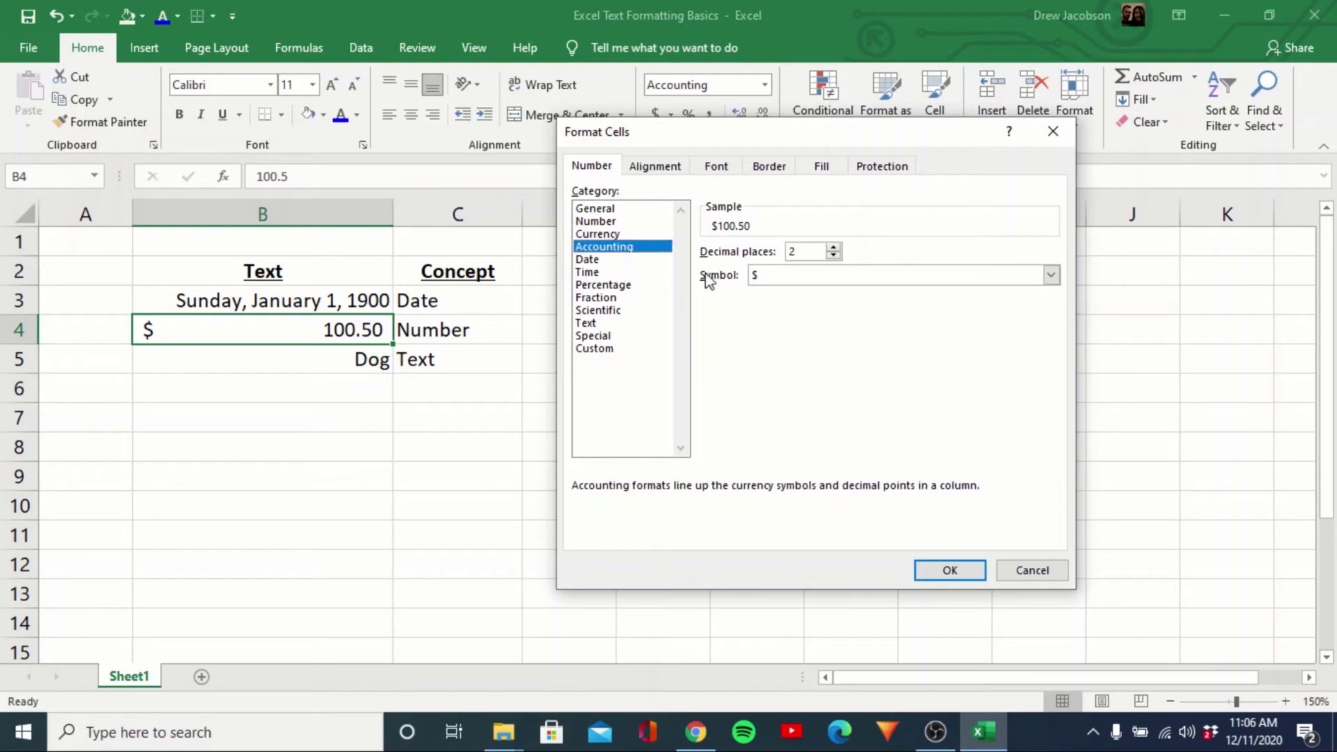
pyautogui.click(1051, 277)
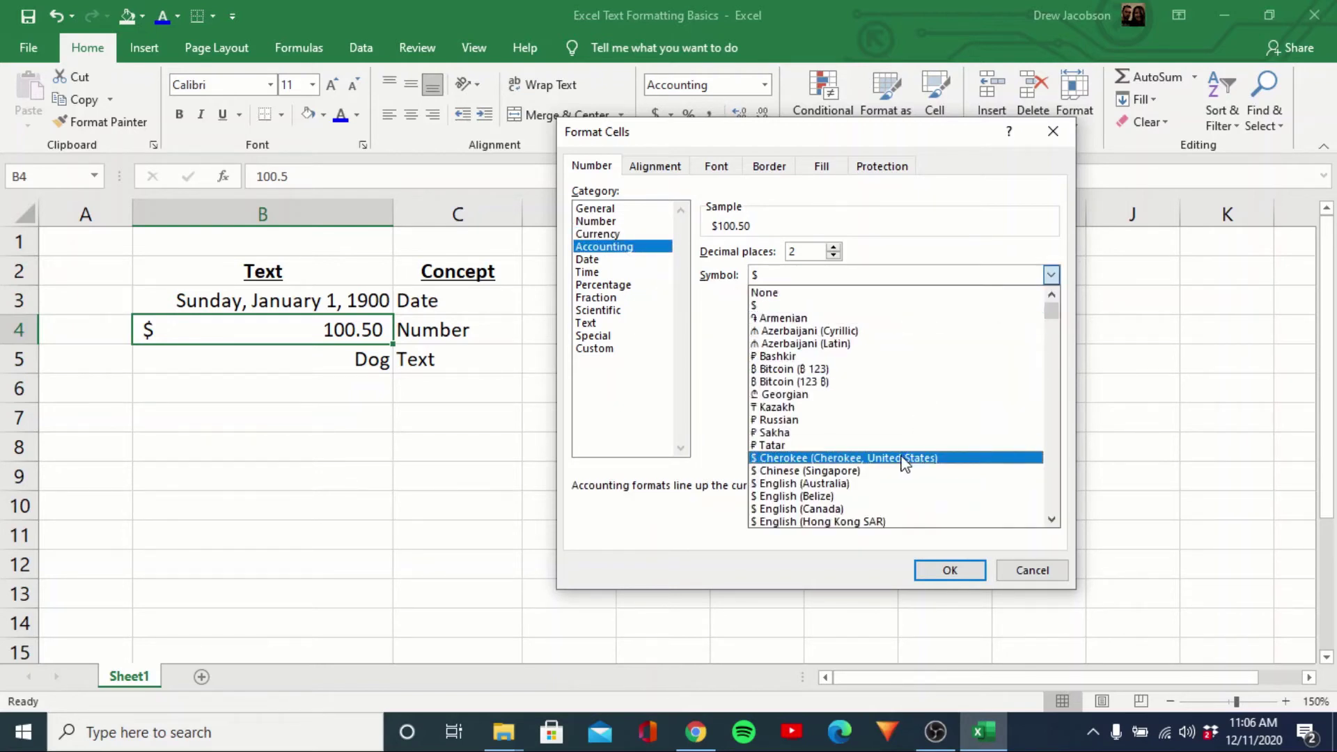
pyautogui.click(881, 421)
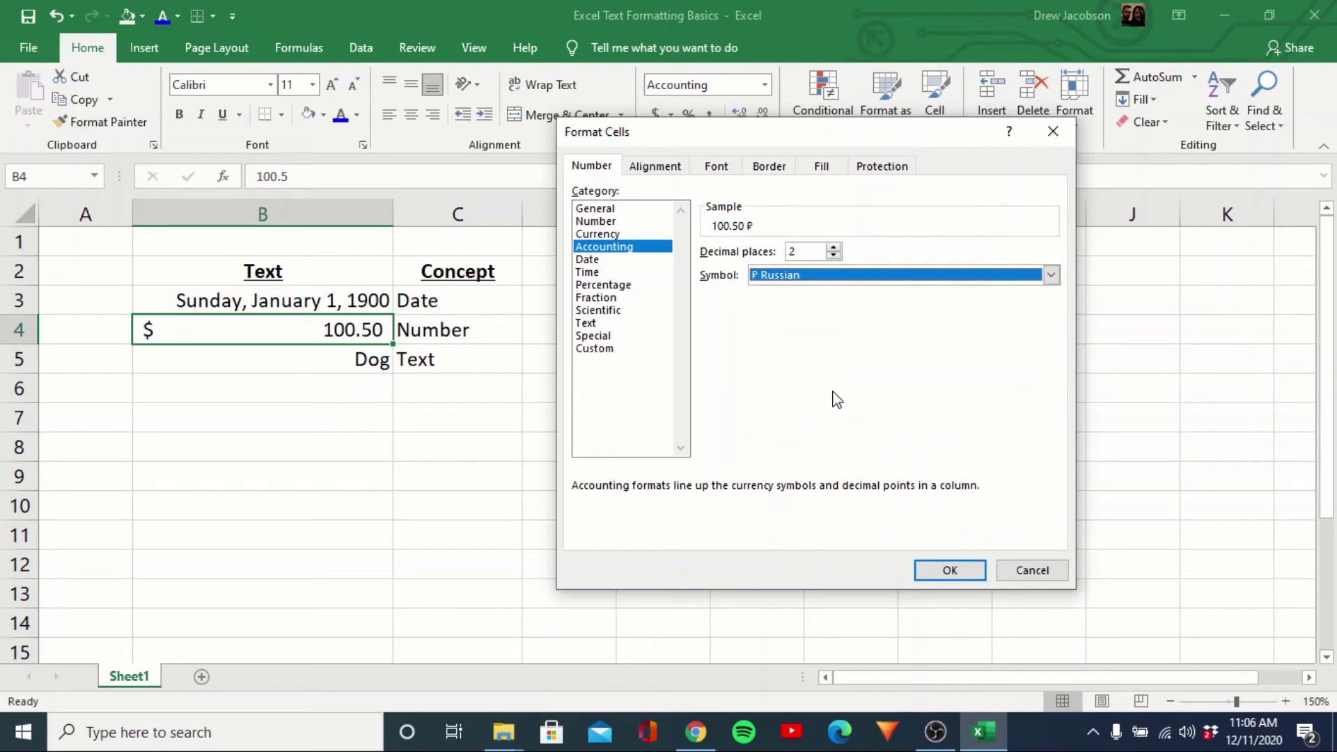
pyautogui.click(948, 571)
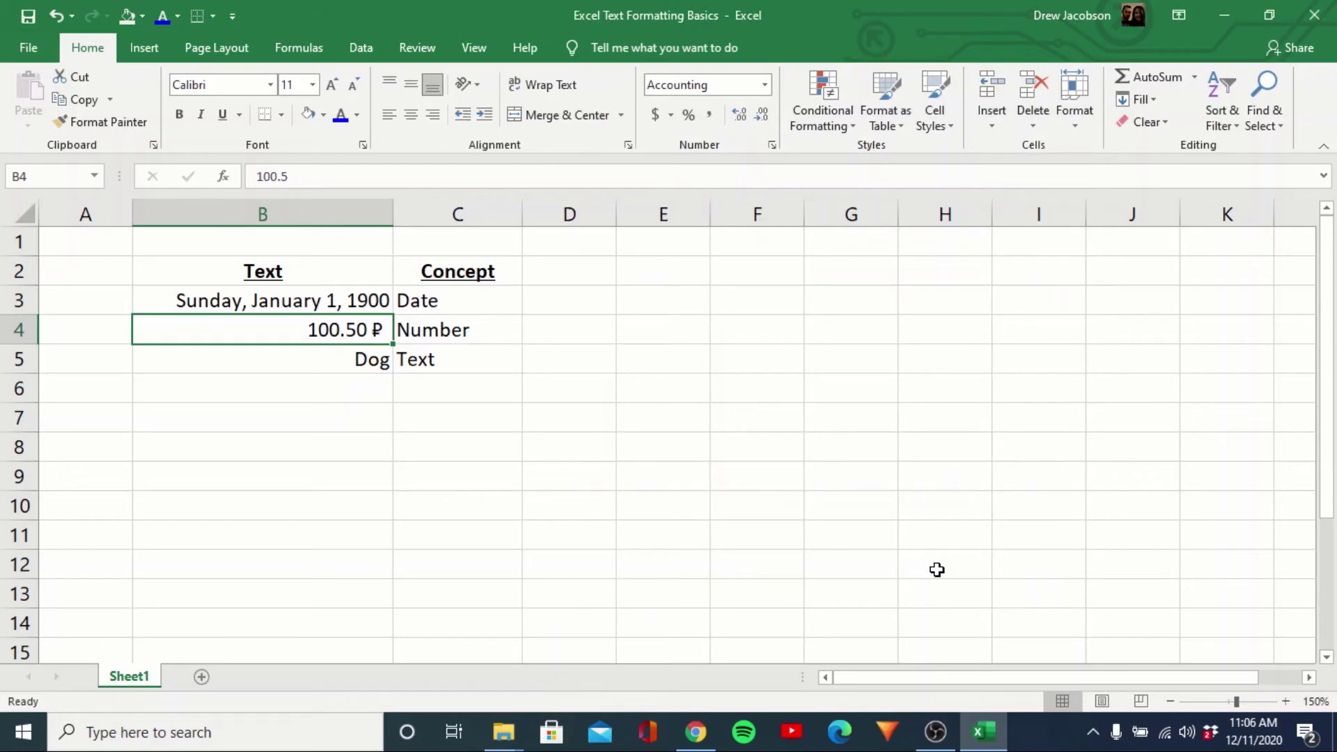
# Apply the Text number format to the word Dog in B5
pyautogui.press('Down')
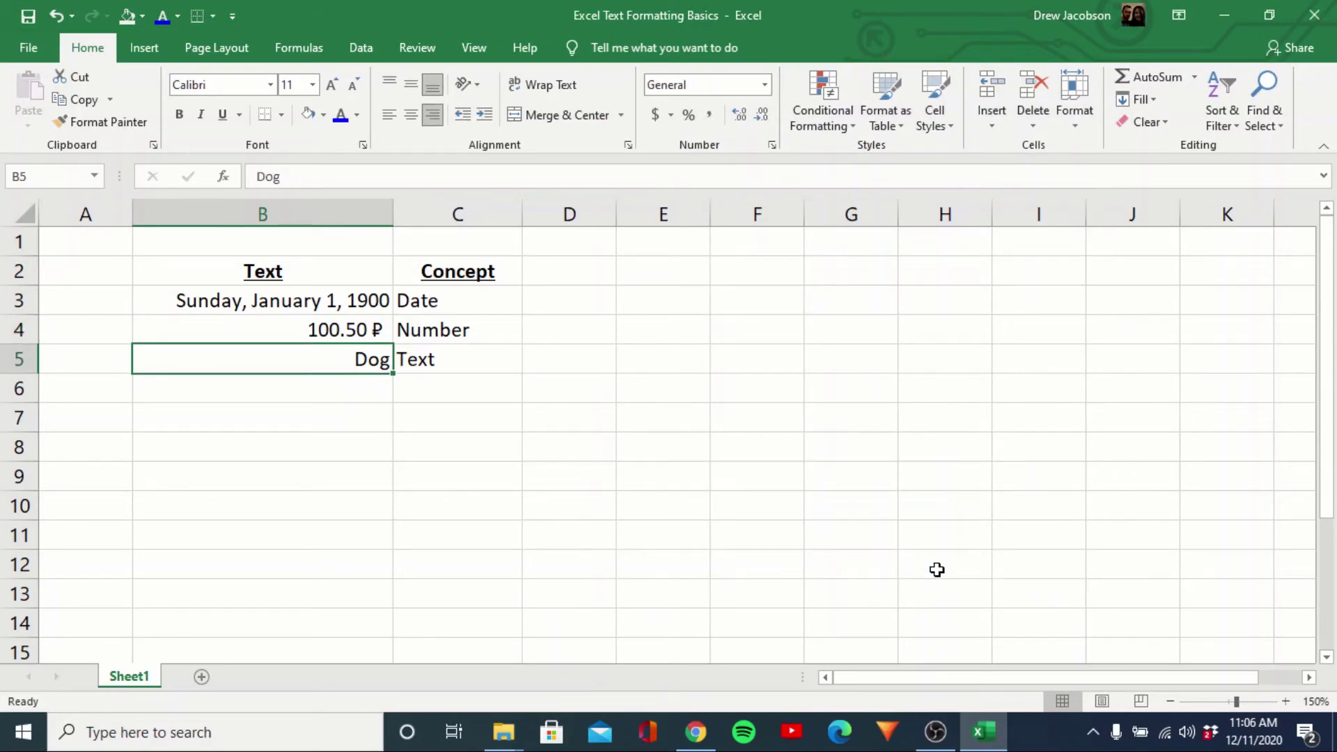
pyautogui.click(766, 85)
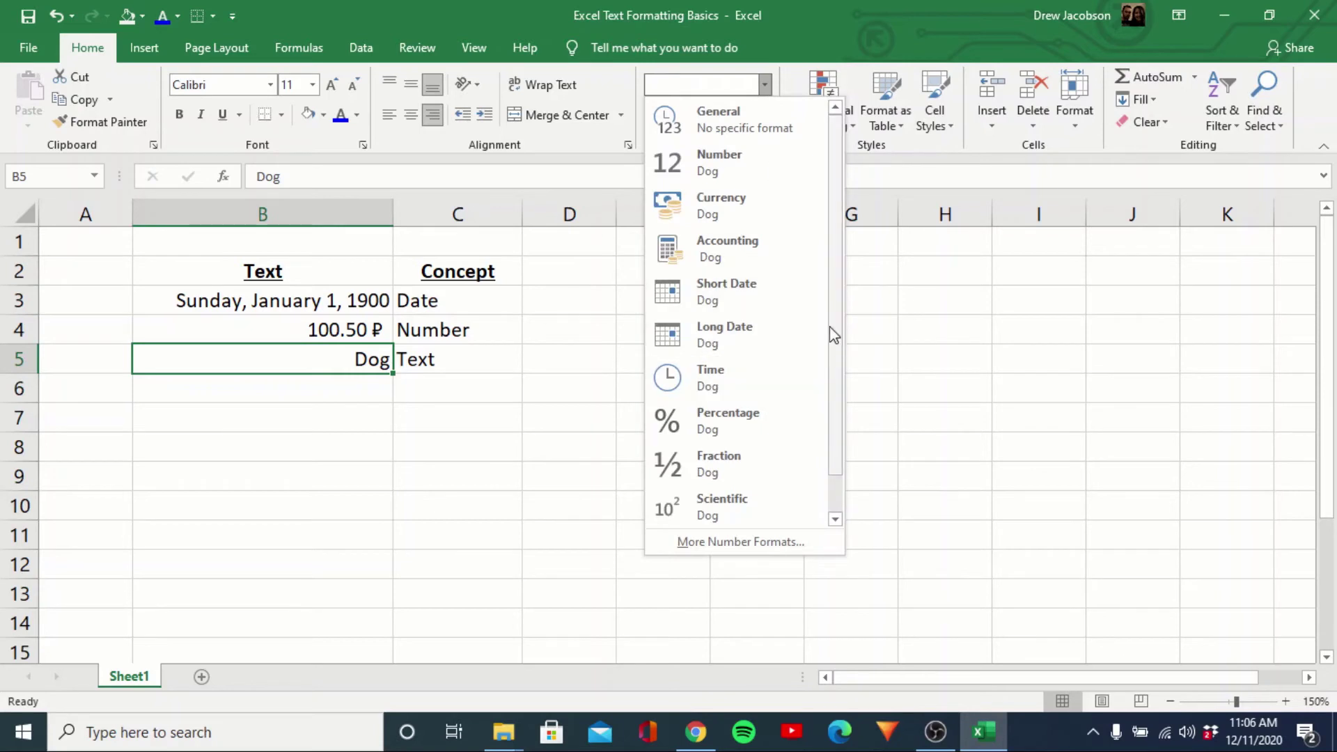
pyautogui.moveTo(834, 344); pyautogui.dragTo(832, 417)
pyautogui.click(764, 542)
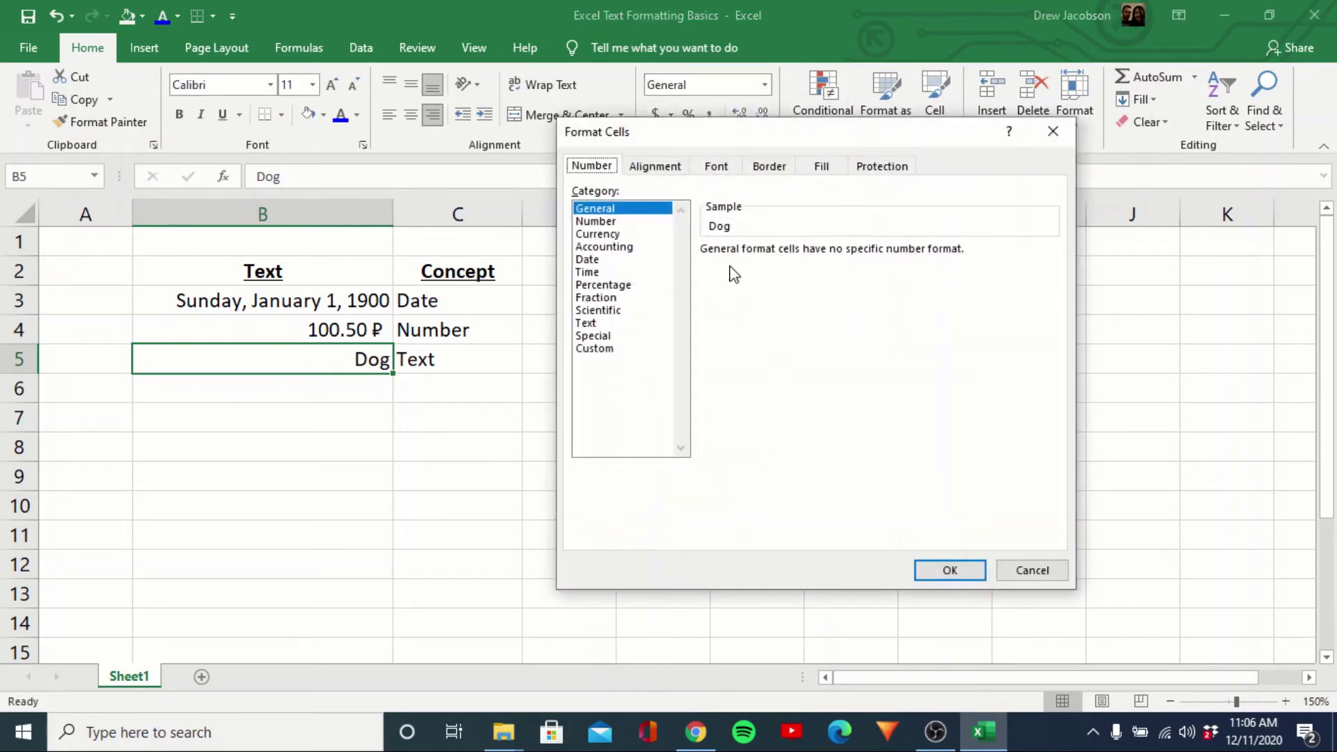
pyautogui.click(615, 323)
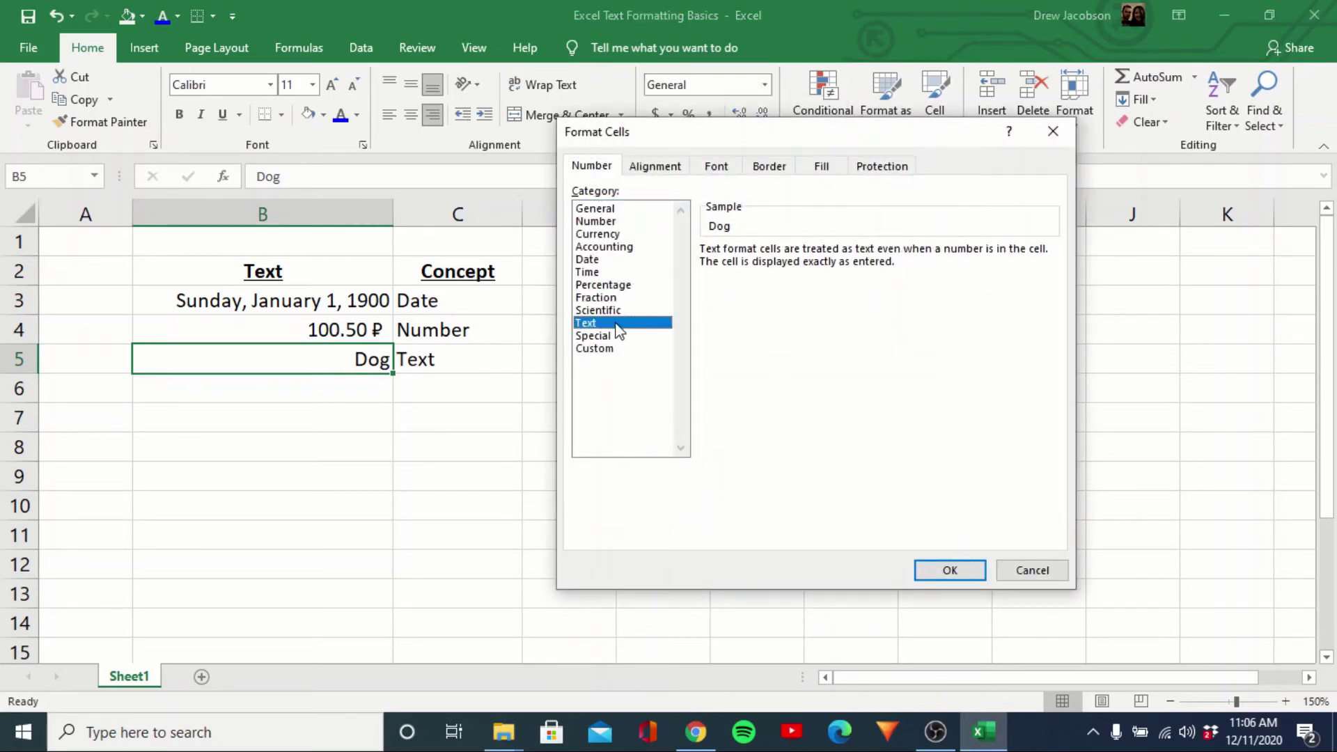
pyautogui.click(950, 576)
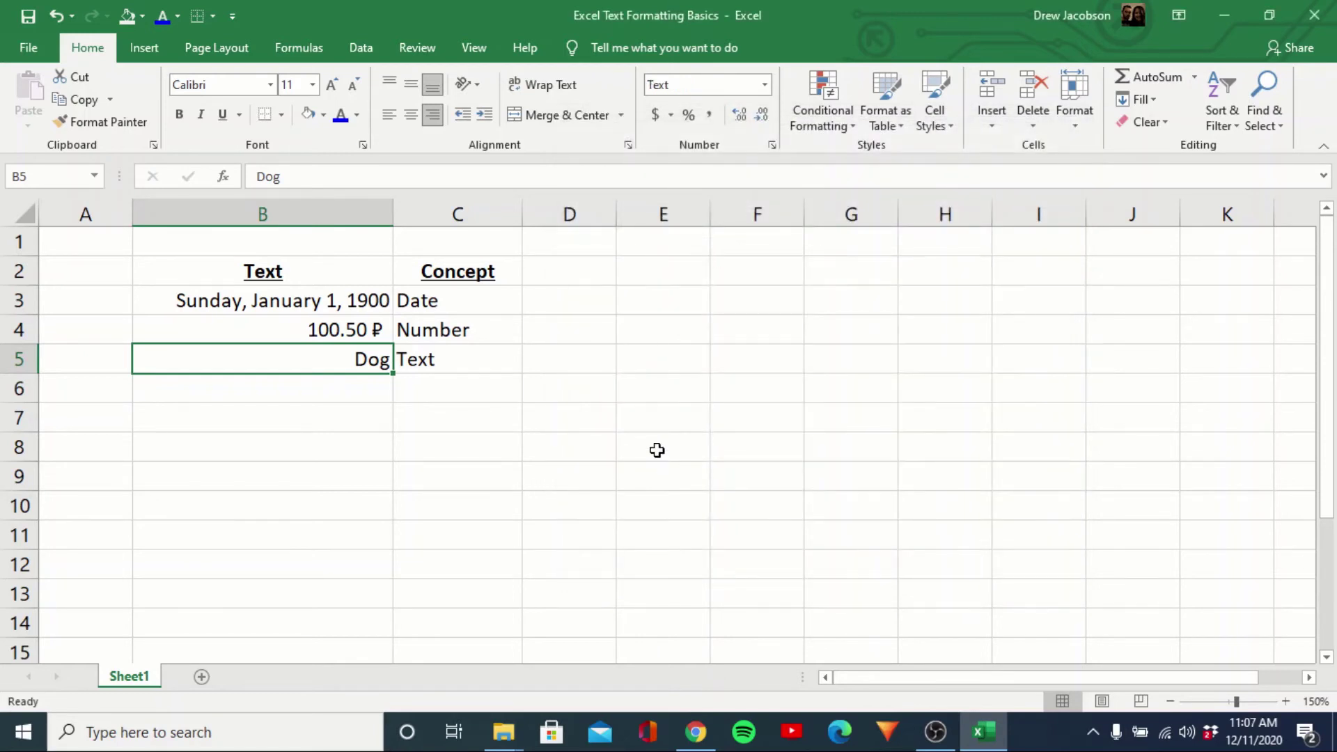
# Try center and left horizontal alignment on B5 and finish with right alignment
pyautogui.click(411, 115)
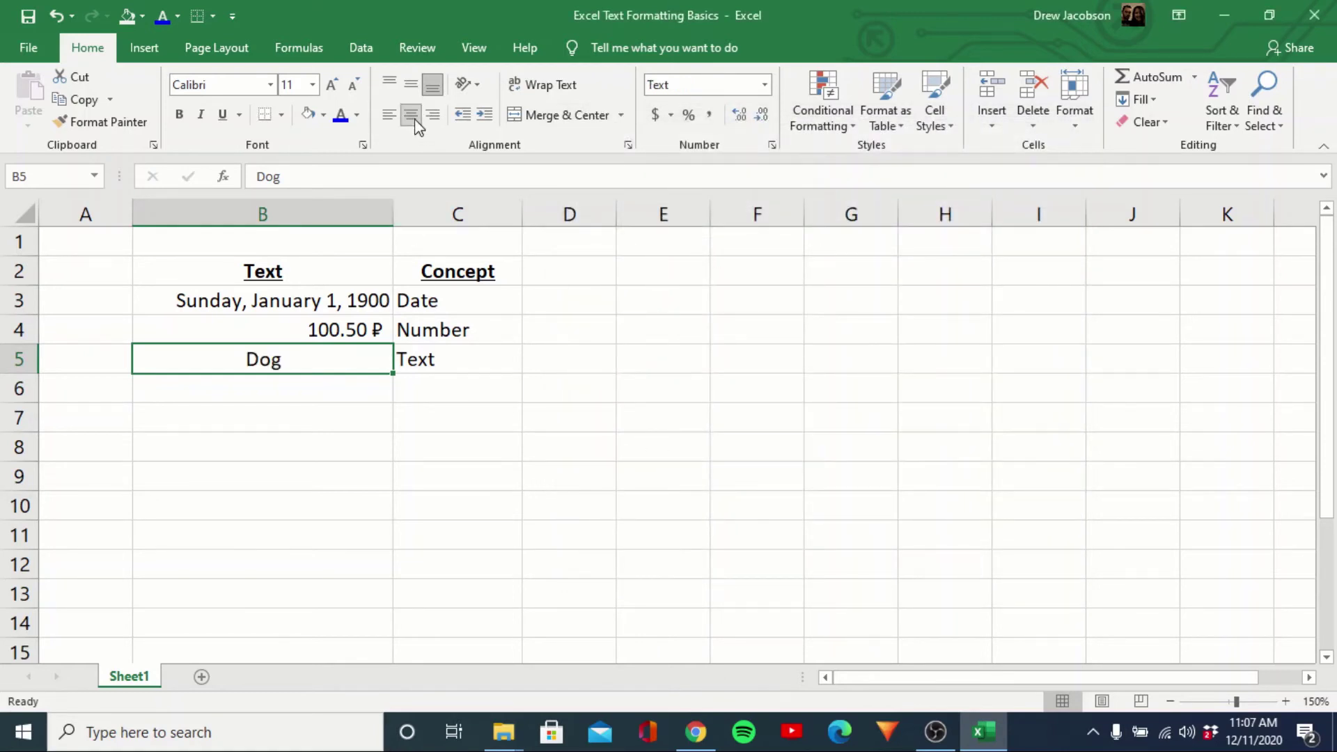
pyautogui.click(395, 116)
pyautogui.click(411, 115)
pyautogui.click(434, 114)
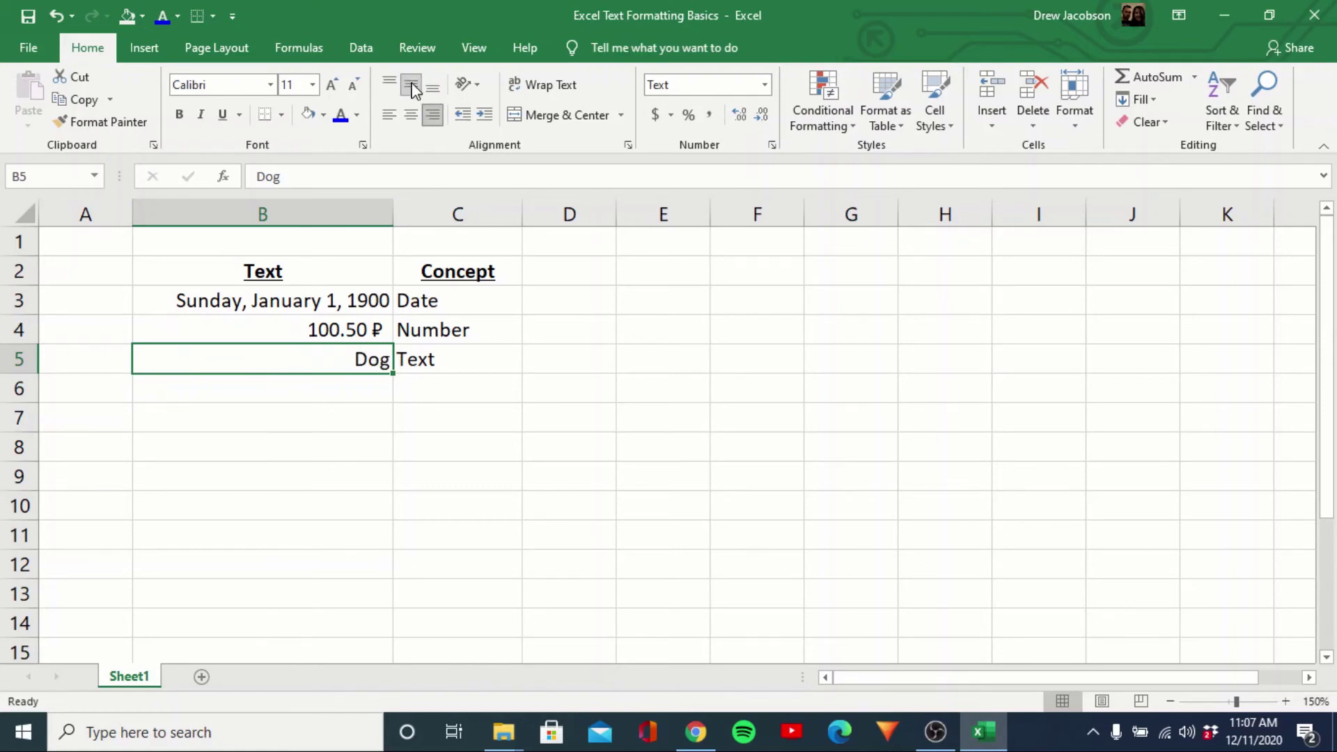
# Orient the text in B5 as Vertical Text, switch it to Angle Clockwise, and finish with Rotate Text Down
pyautogui.click(478, 86)
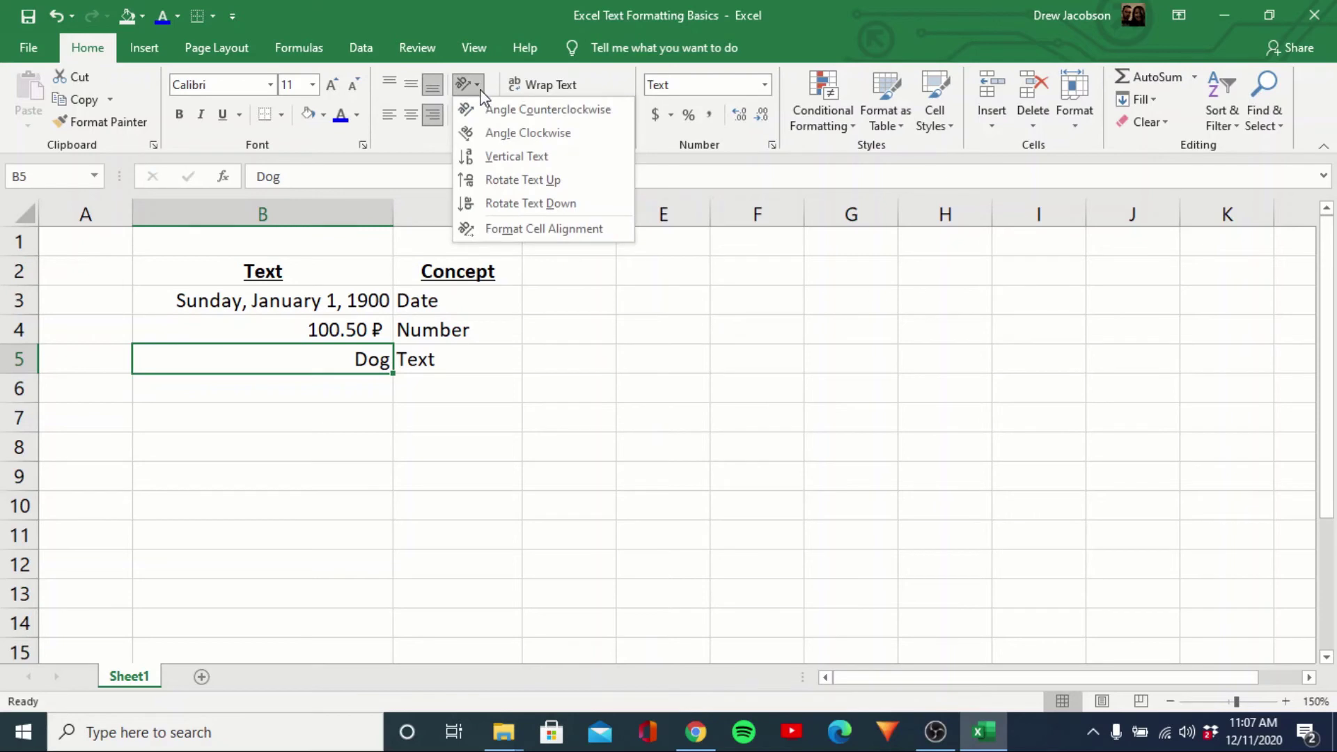
pyautogui.click(509, 158)
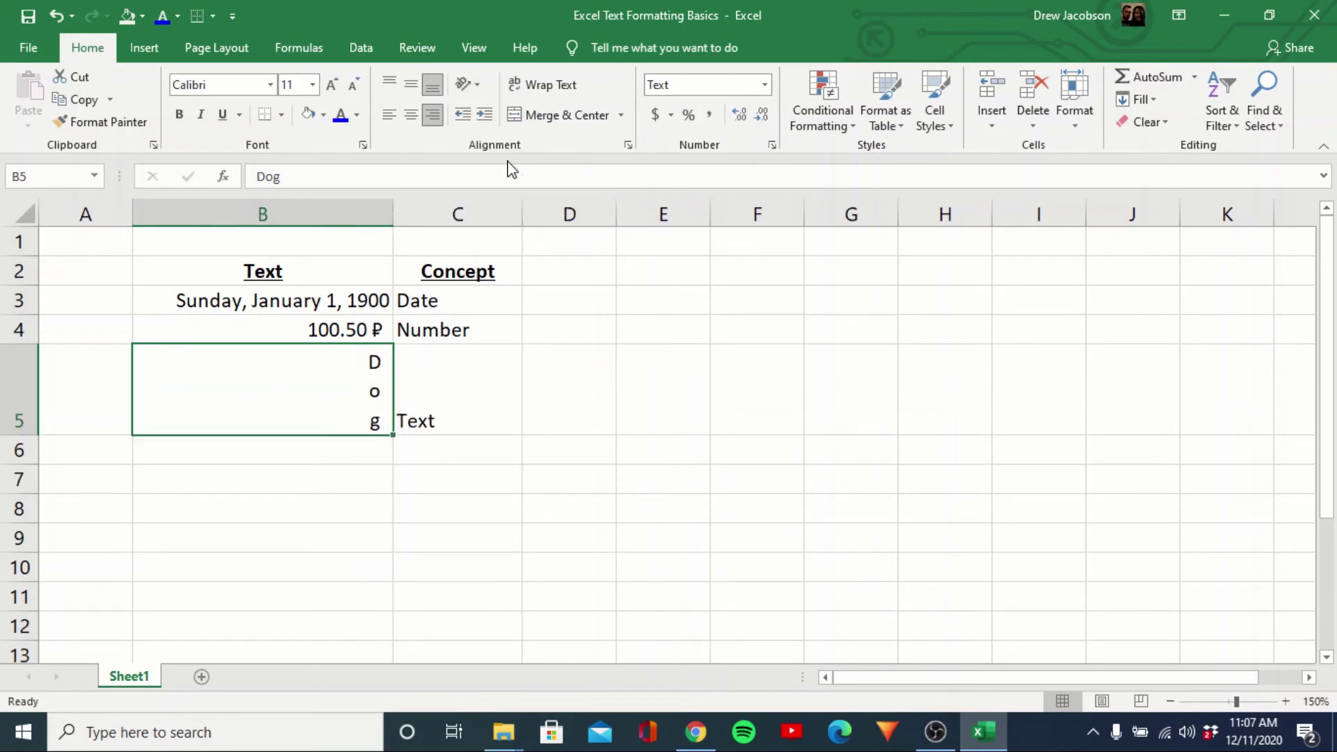
pyautogui.click(477, 83)
pyautogui.click(527, 131)
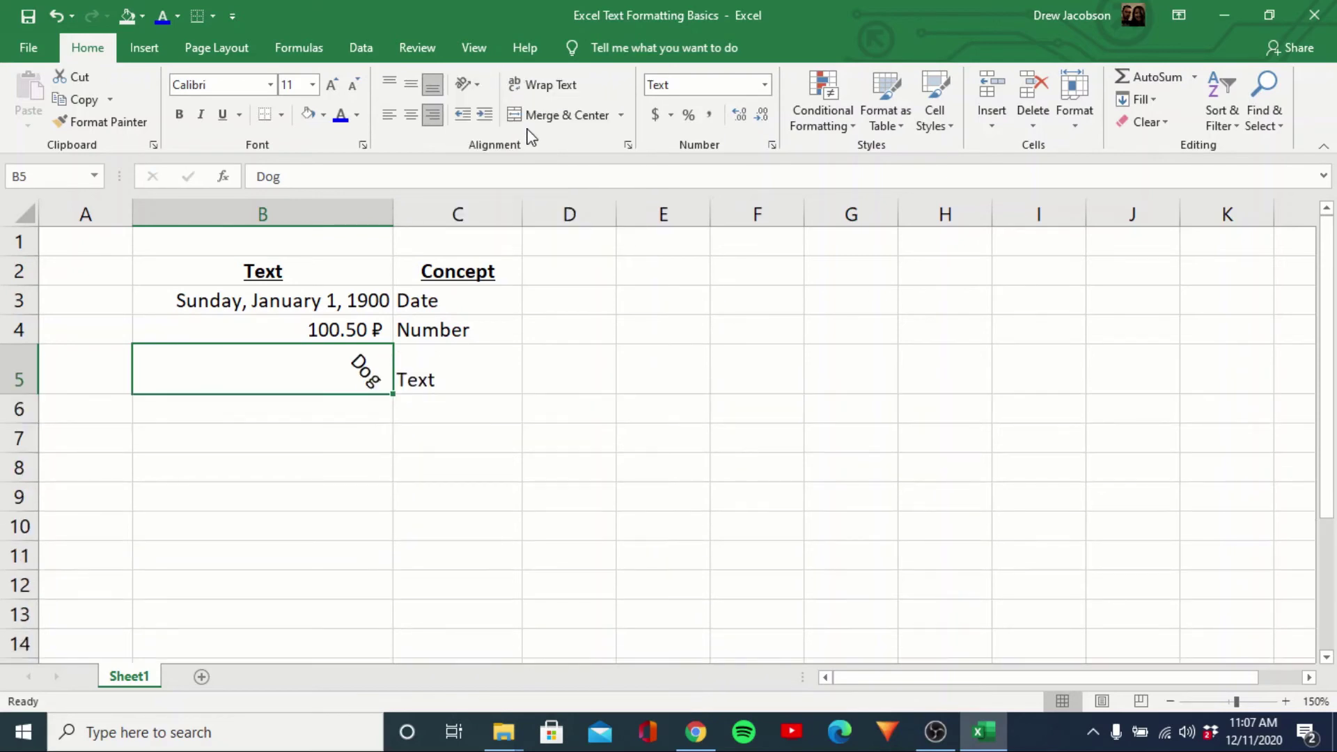
pyautogui.click(468, 84)
pyautogui.click(496, 203)
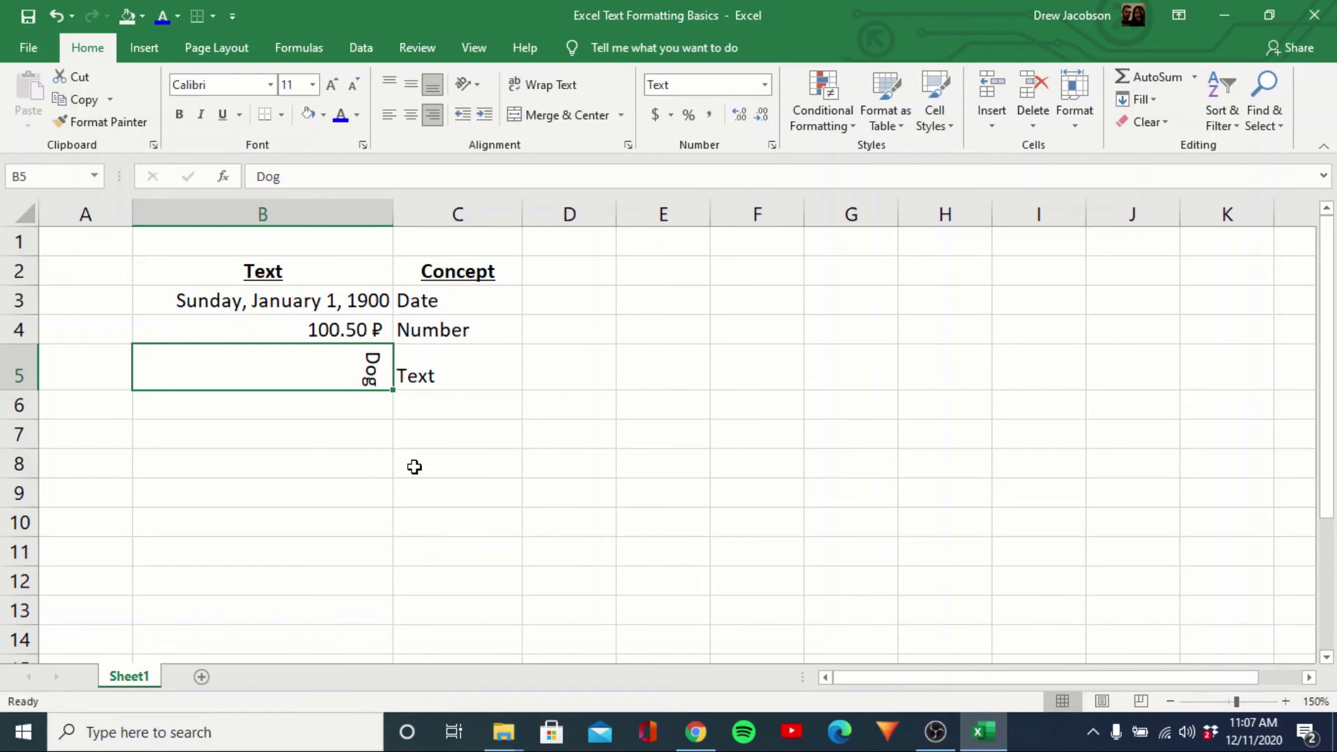
# Change the font of B5 to Arial and switch it to Bahnschrift Condensed
pyautogui.click(271, 85)
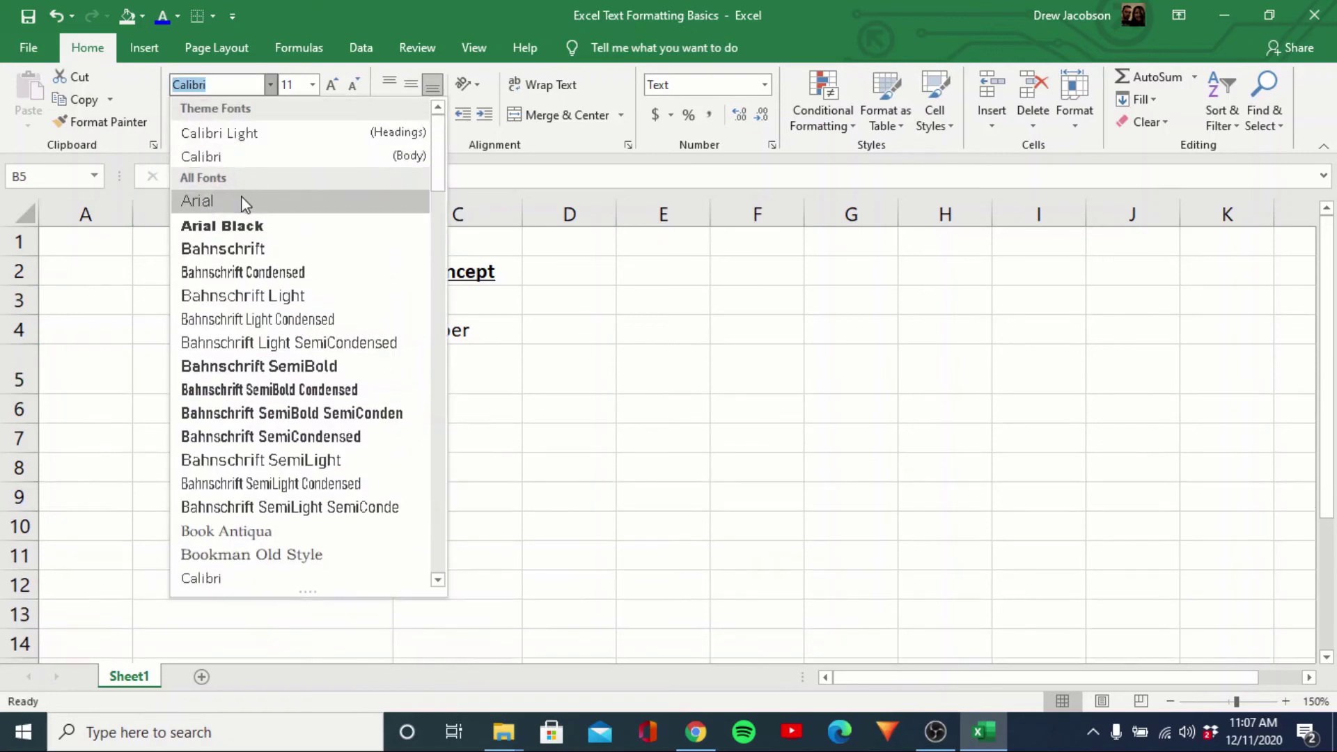
pyautogui.click(240, 197)
pyautogui.click(270, 85)
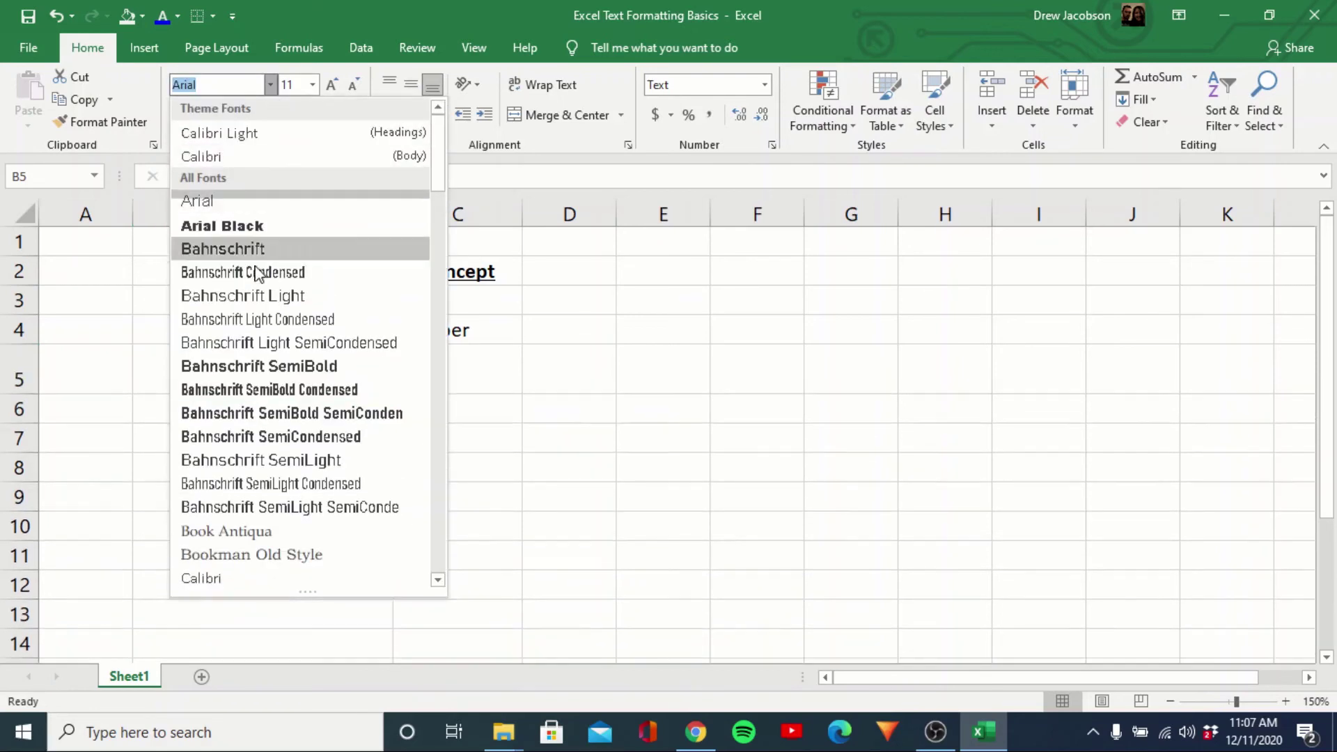
pyautogui.click(257, 273)
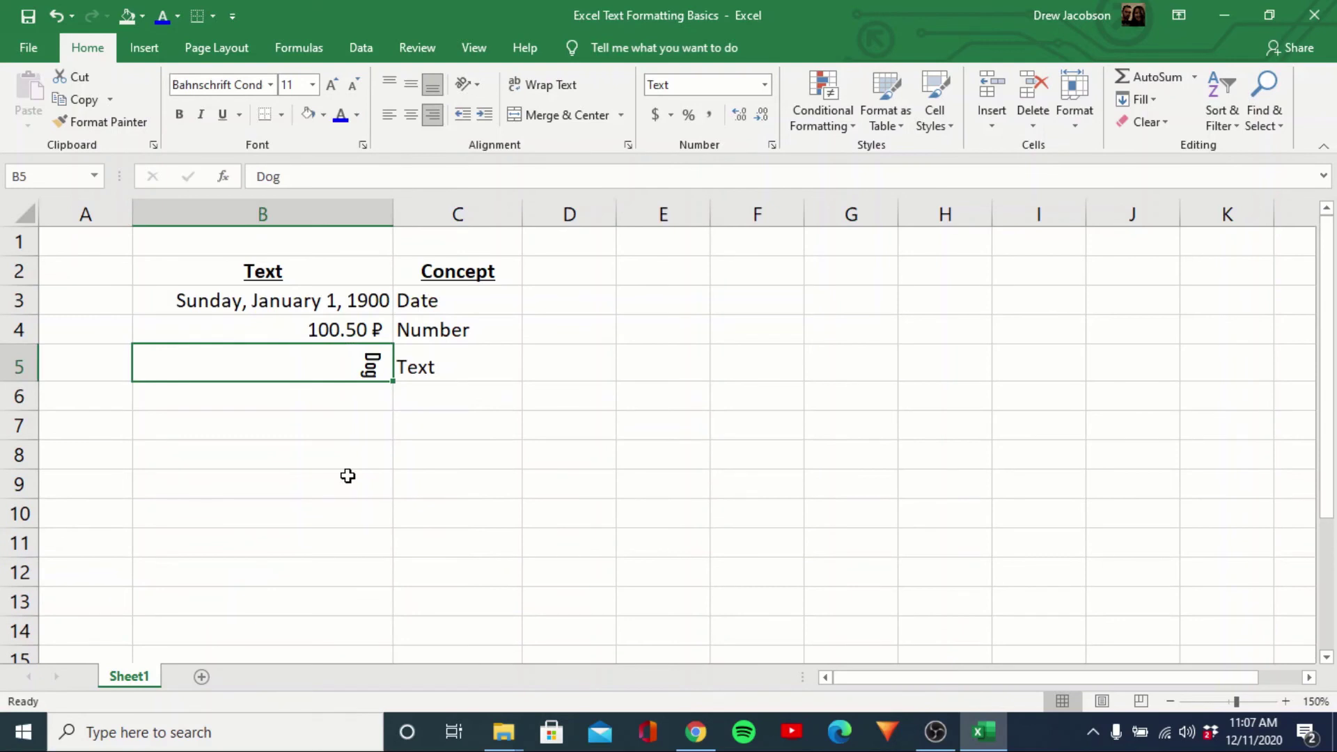
# Set the text orientation of B5 to 0 degrees in the full cell alignment settings, keeping the horizontal alignment right
pyautogui.click(468, 84)
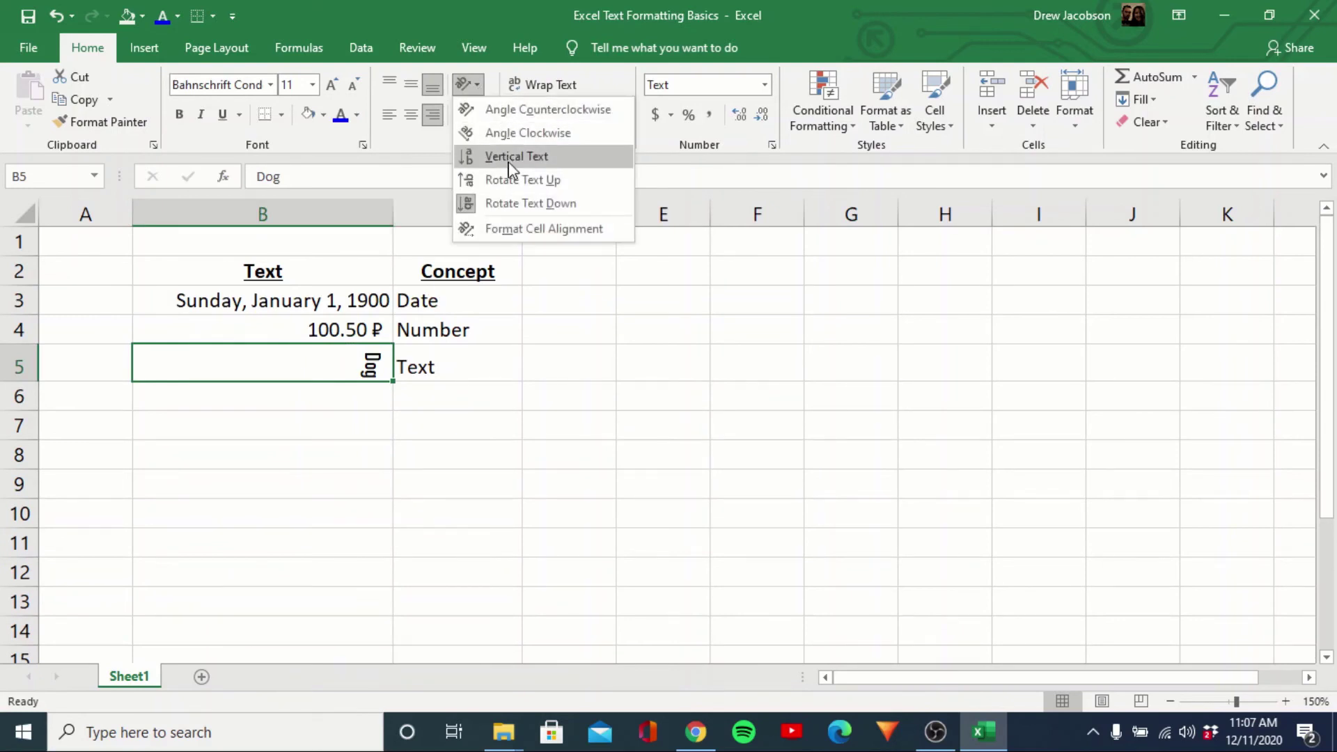
pyautogui.click(509, 228)
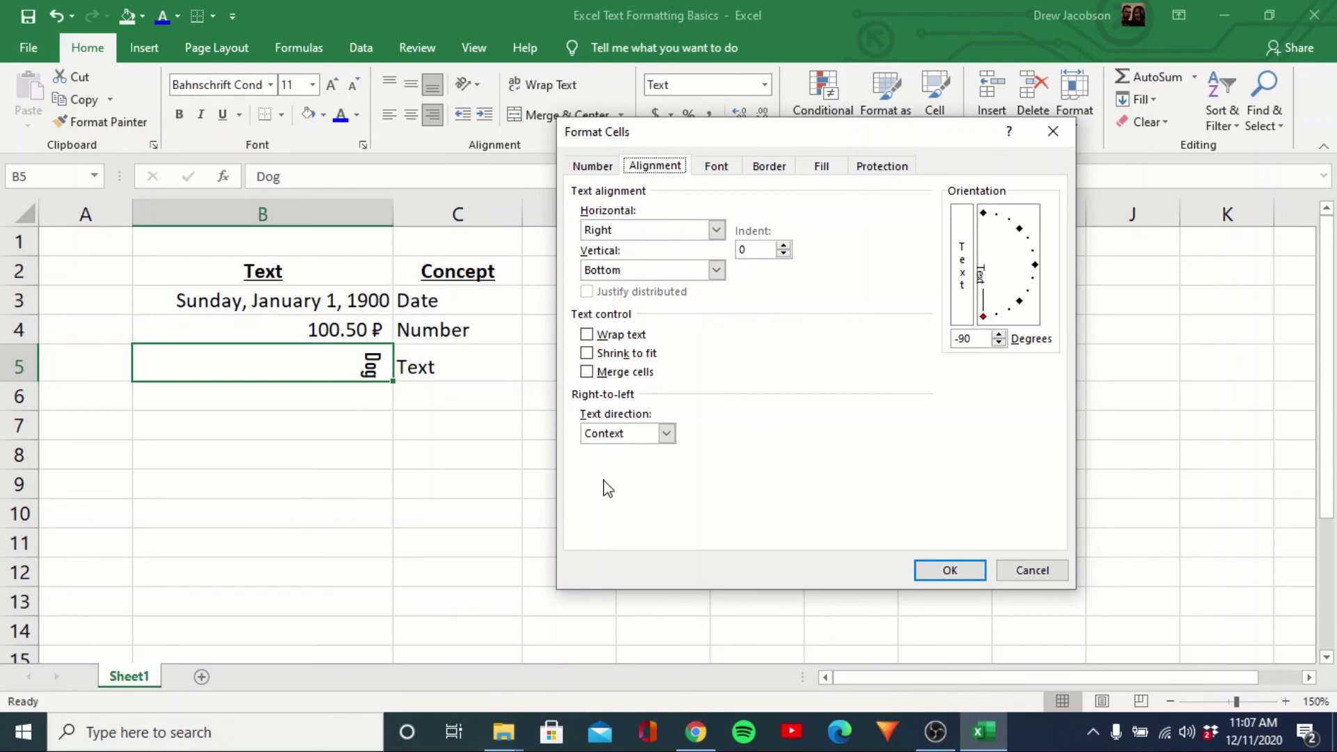
pyautogui.click(717, 231)
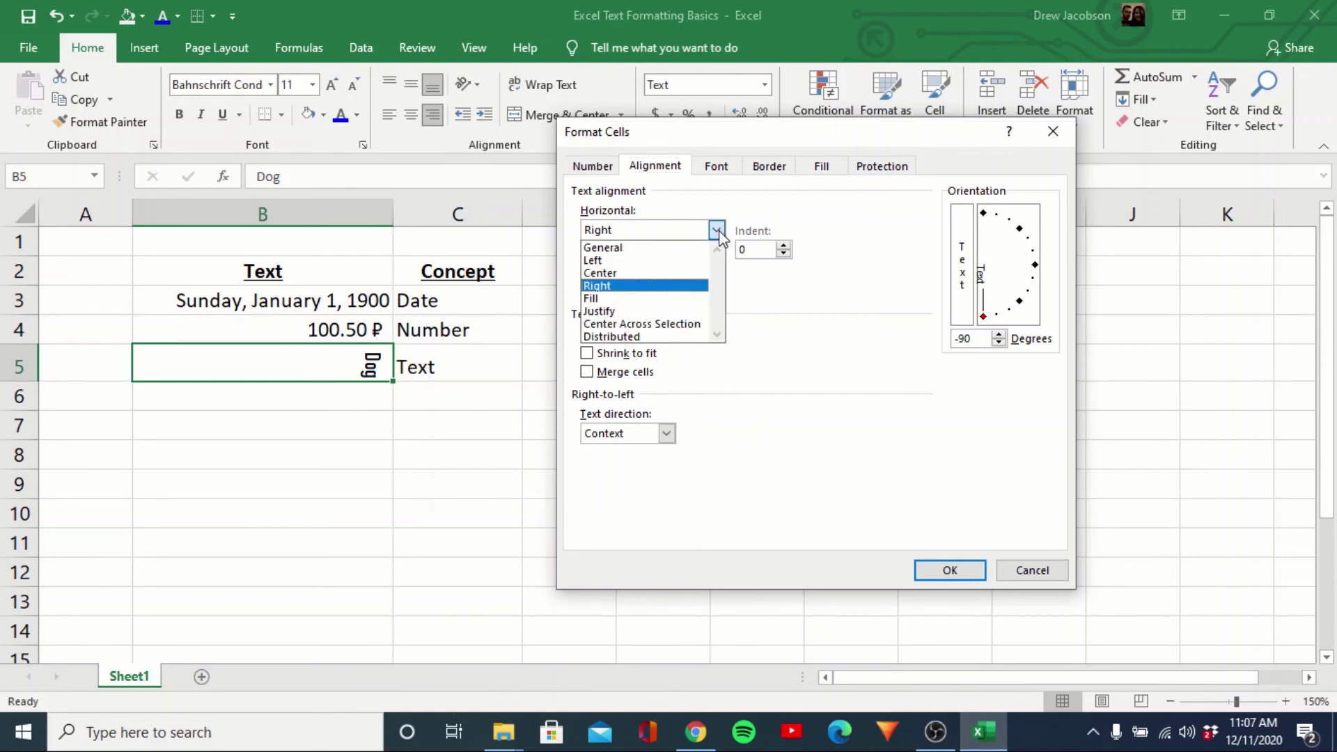
pyautogui.click(718, 231)
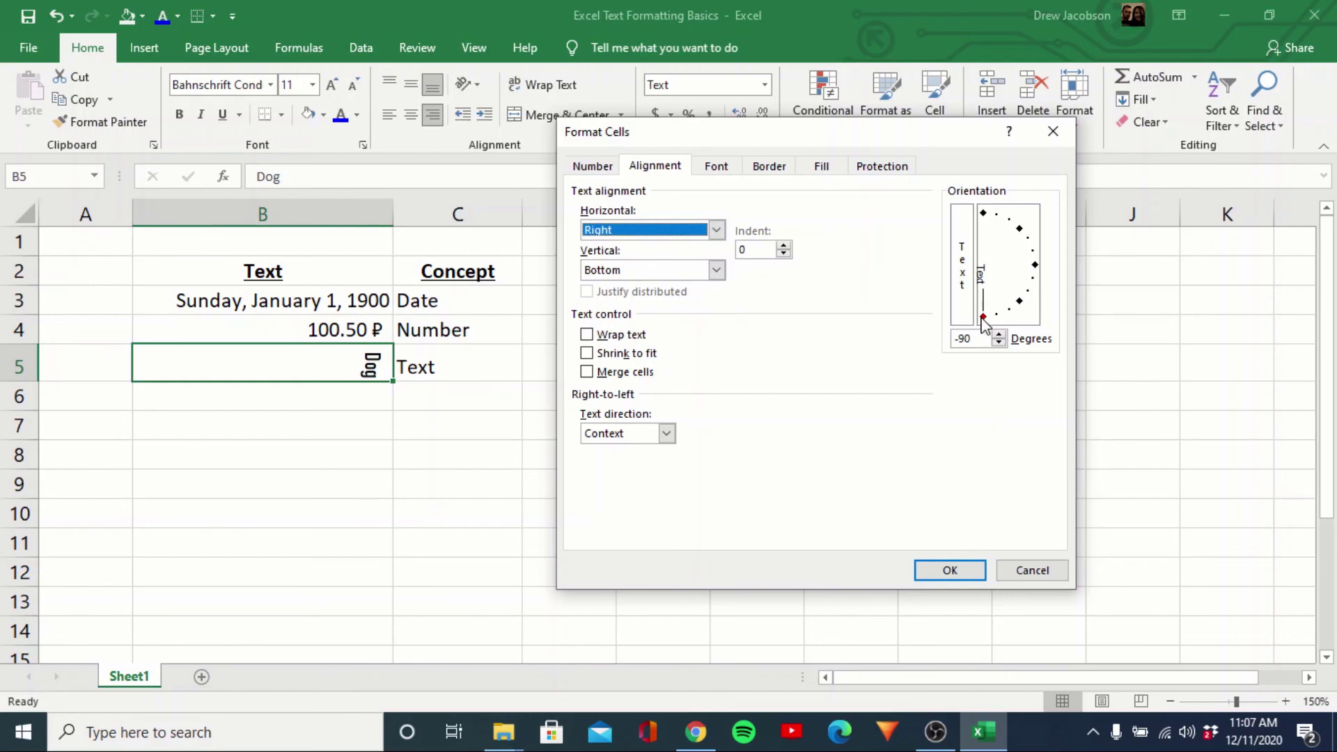
pyautogui.moveTo(983, 320); pyautogui.dragTo(1036, 267)
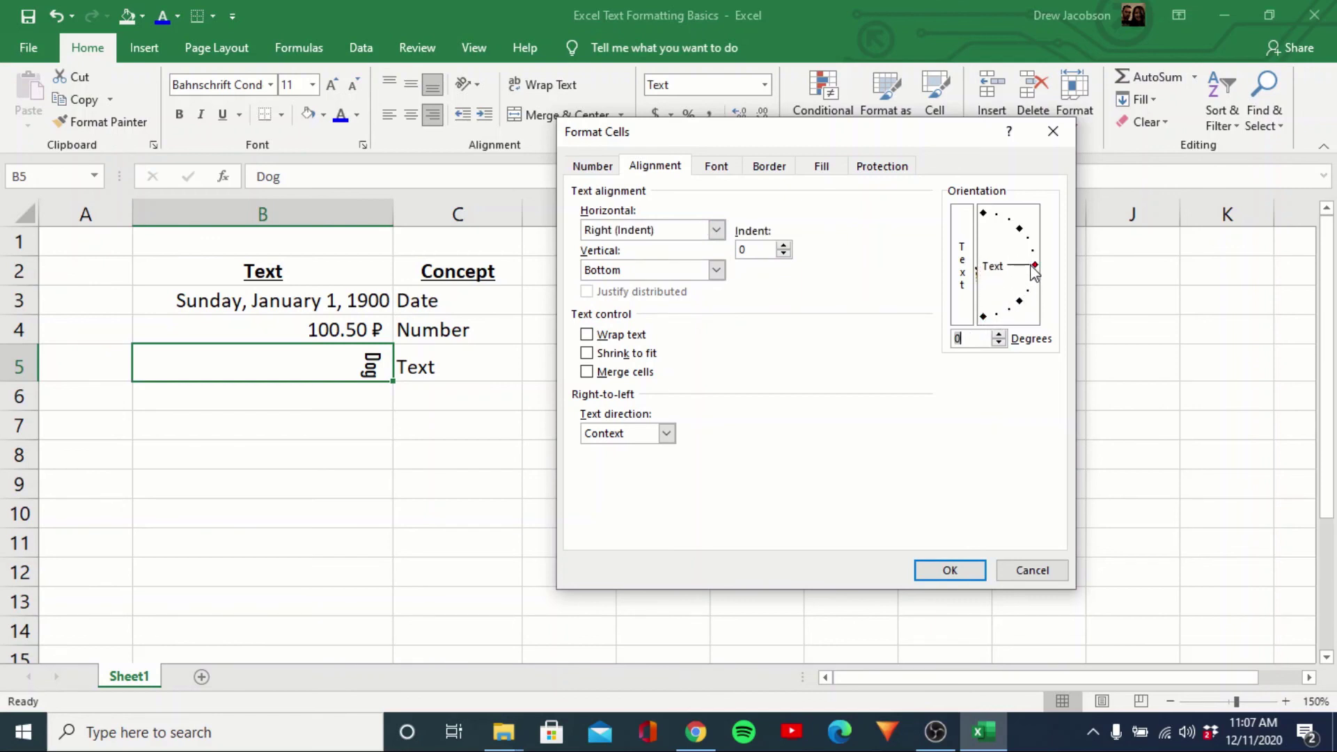
pyautogui.click(927, 565)
pyautogui.click(390, 479)
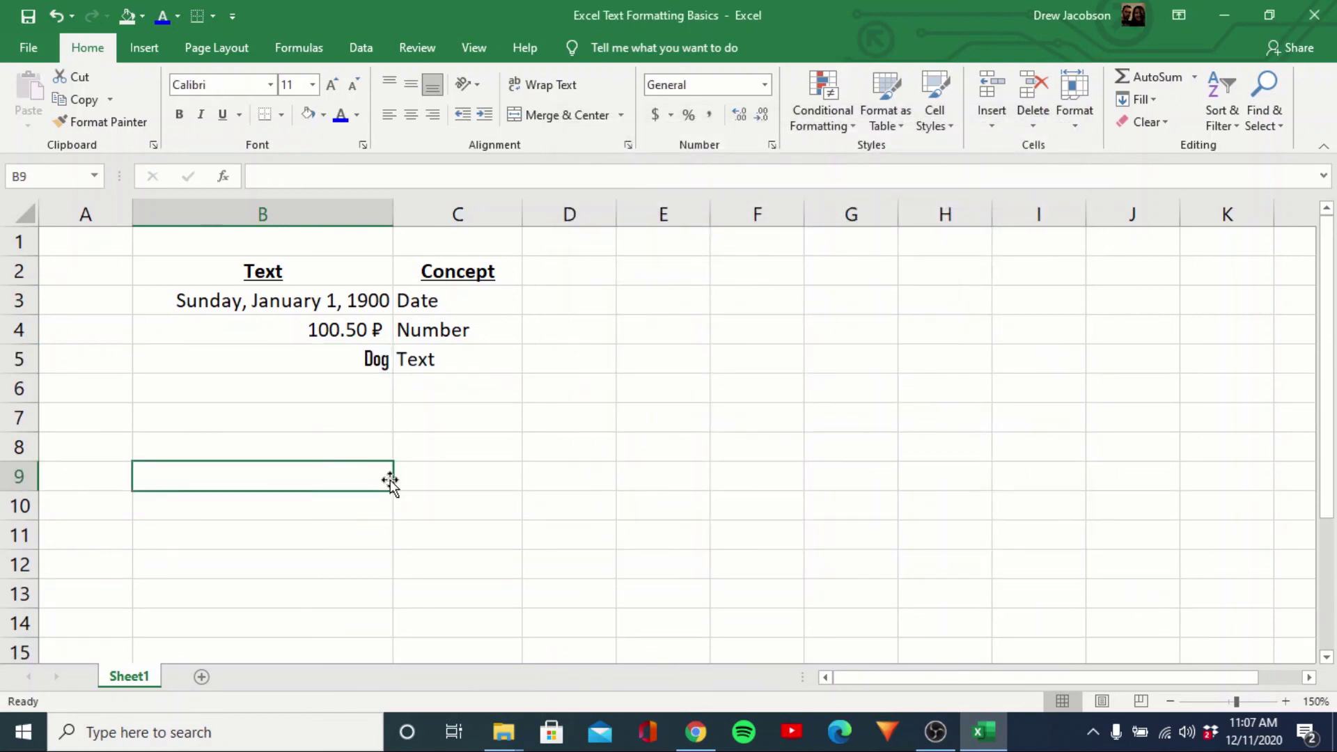